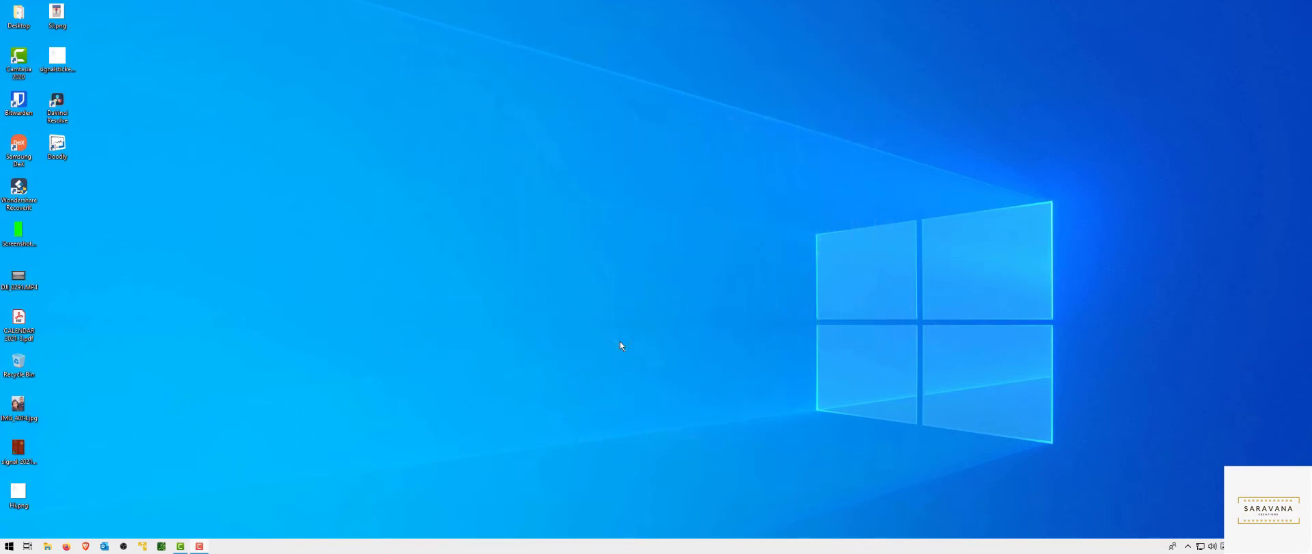
Open YouTube in Brave and choose Go live from the Create menu.
click(85, 546)
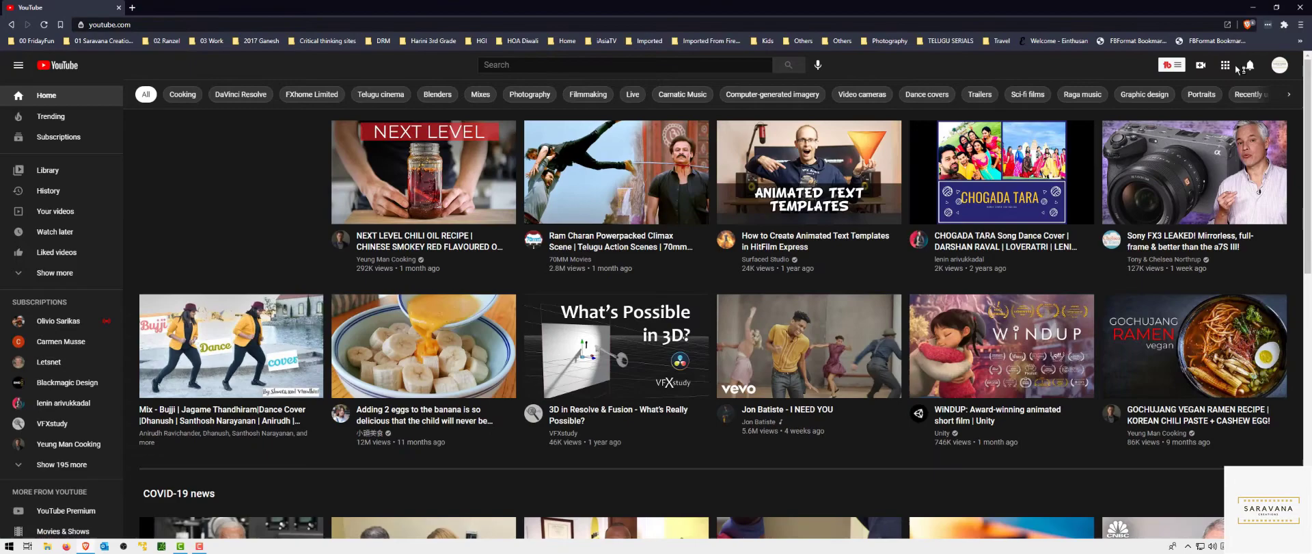
click(1280, 65)
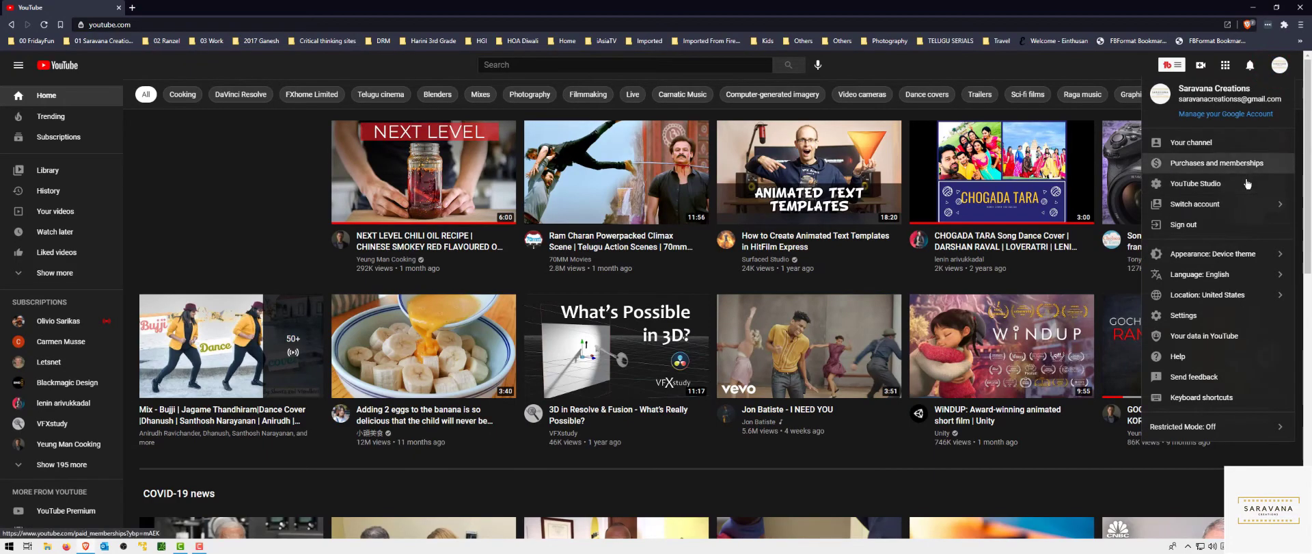
click(1072, 65)
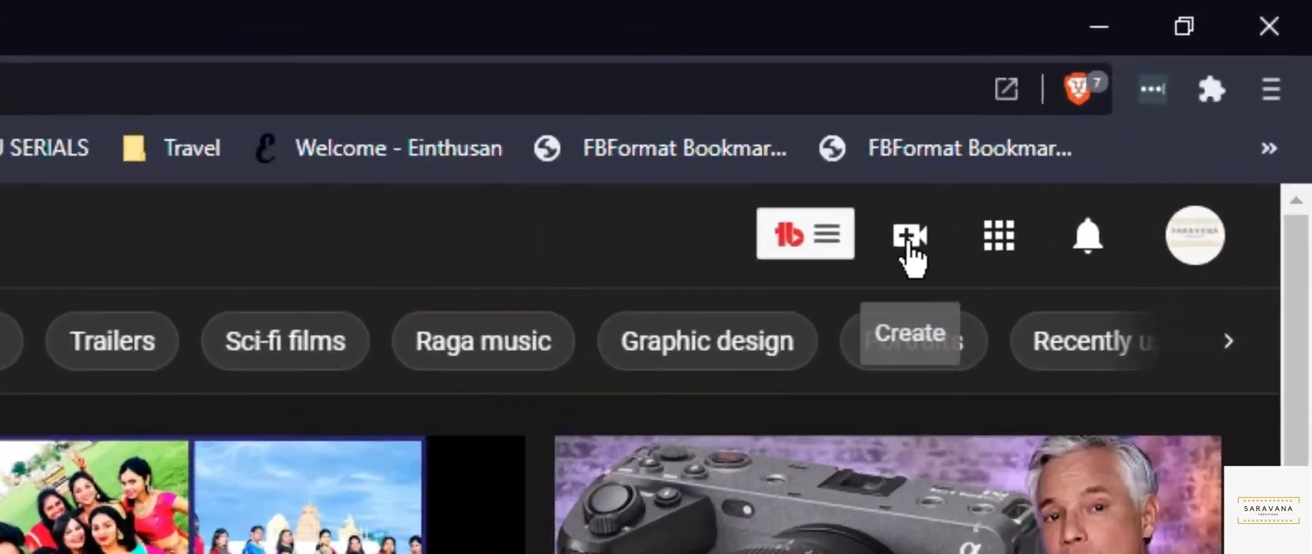
click(1201, 65)
click(1003, 421)
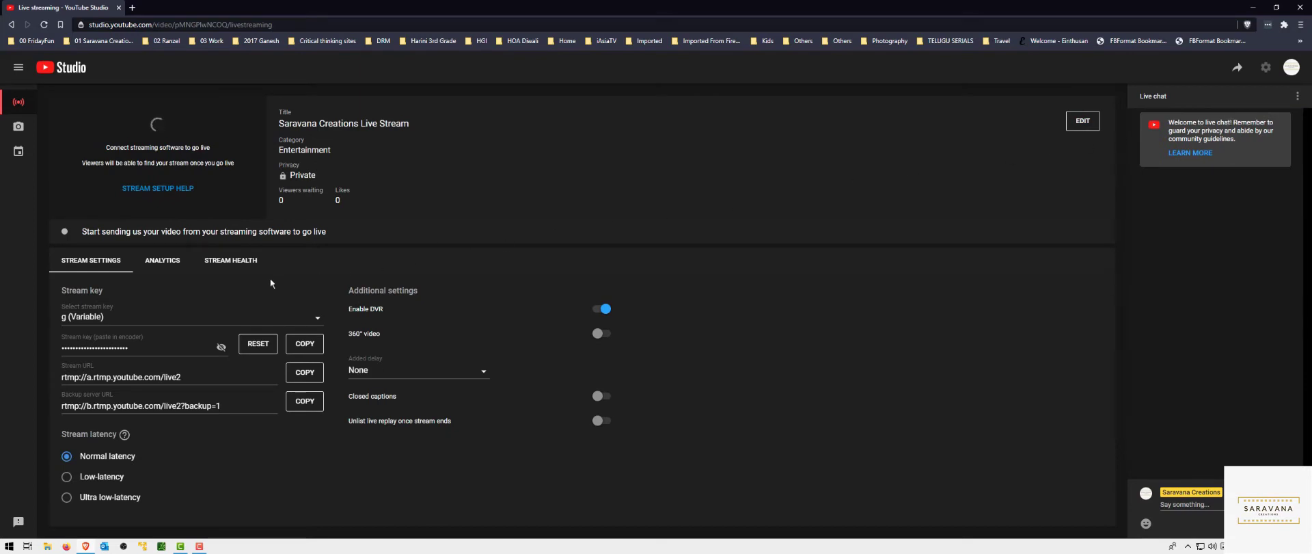
Copy the YouTube stream URL and paste it into a new Notepad document.
click(205, 349)
drag(203, 376, 78, 376)
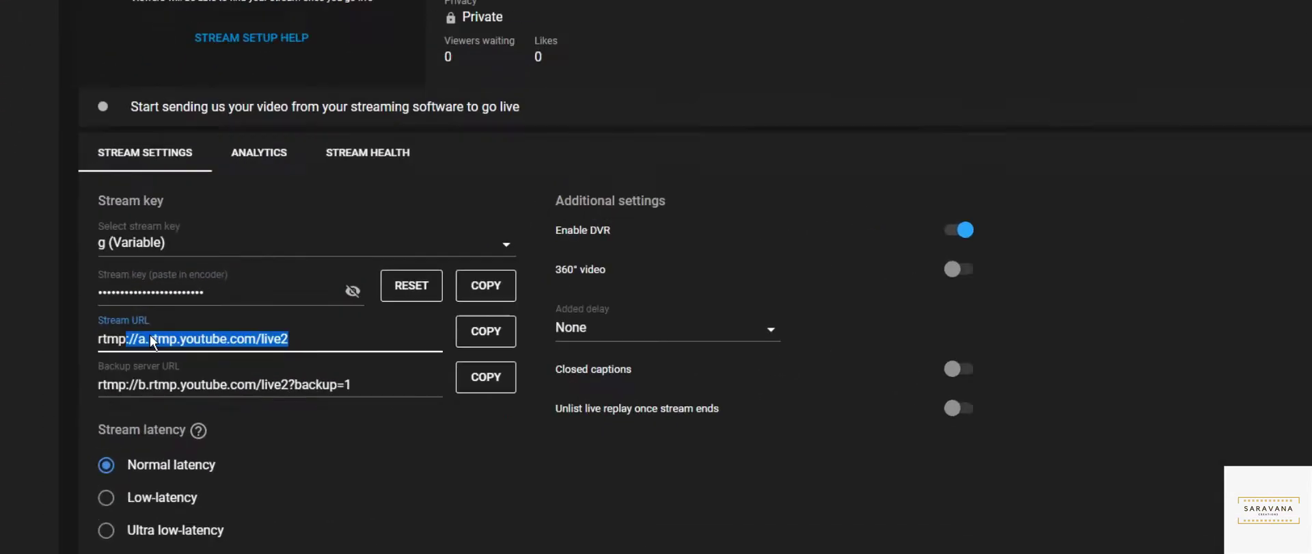
click(96, 339)
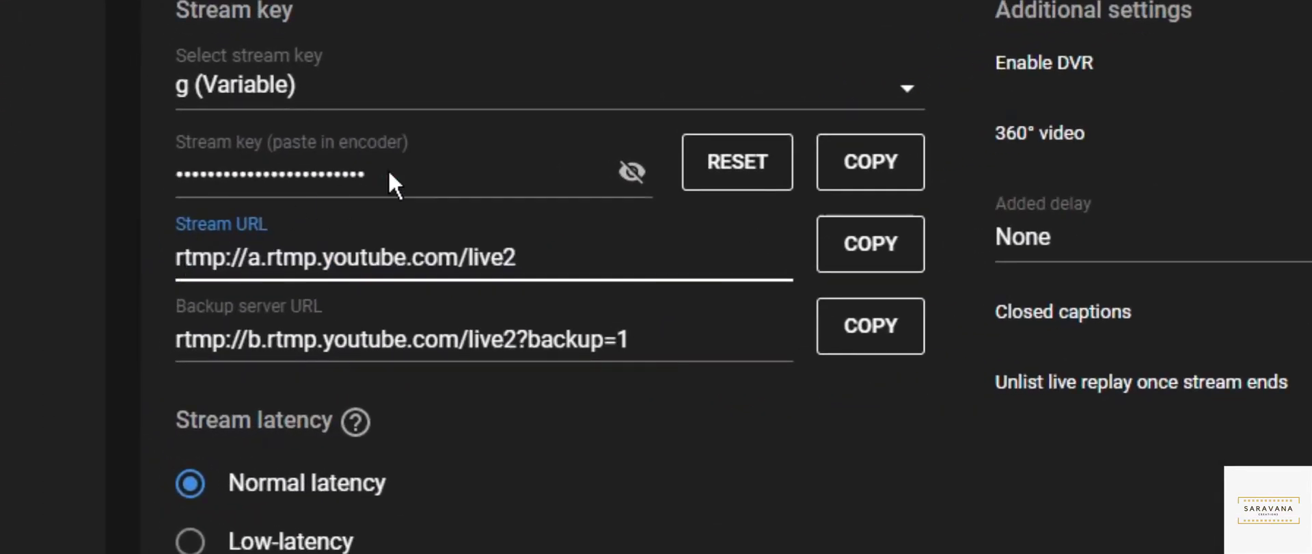
drag(388, 172, 179, 176)
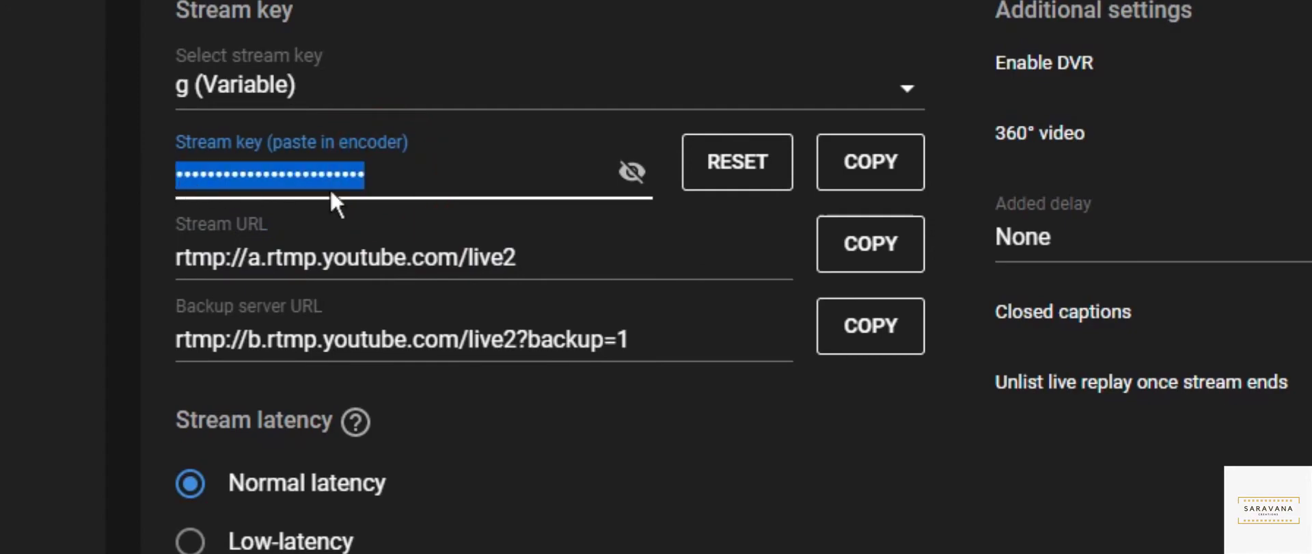
click(865, 248)
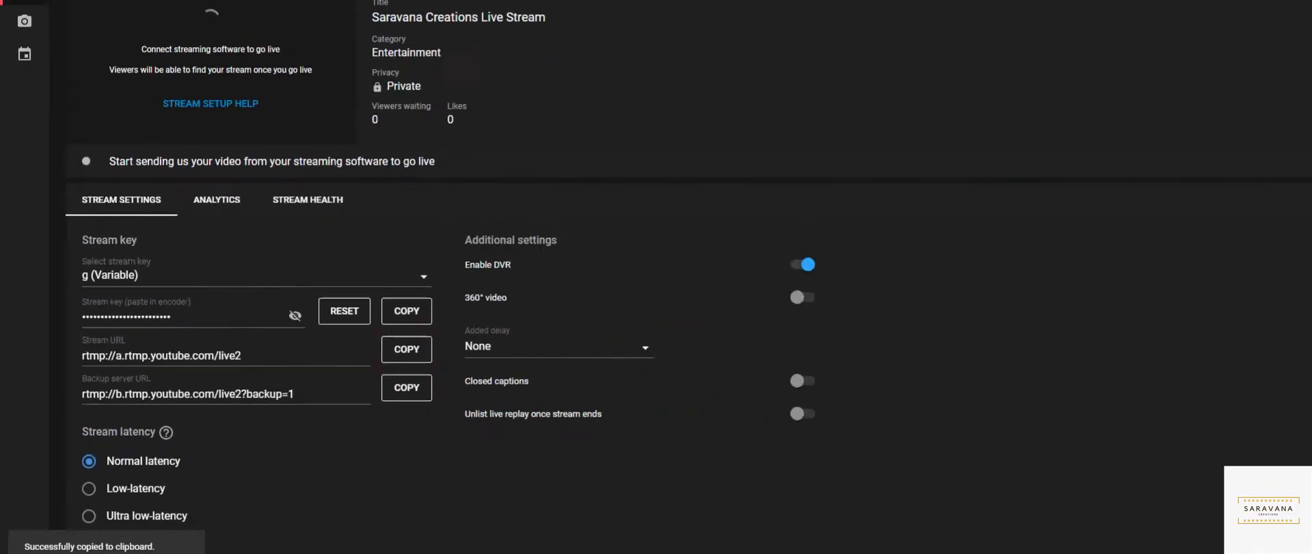
click(14, 553)
text(note)
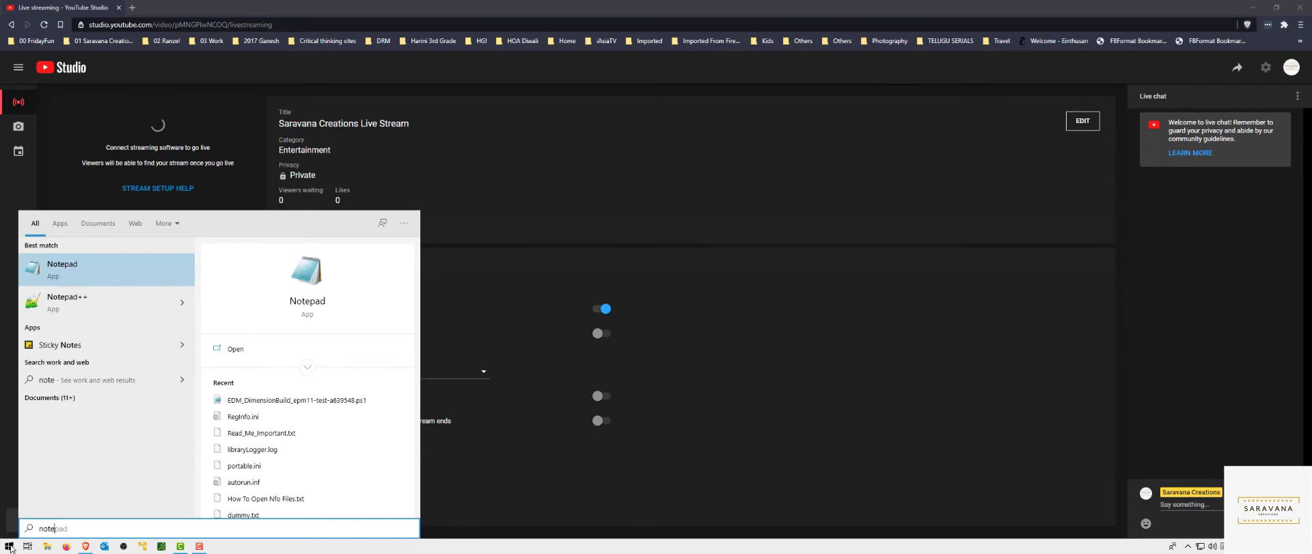
click(309, 270)
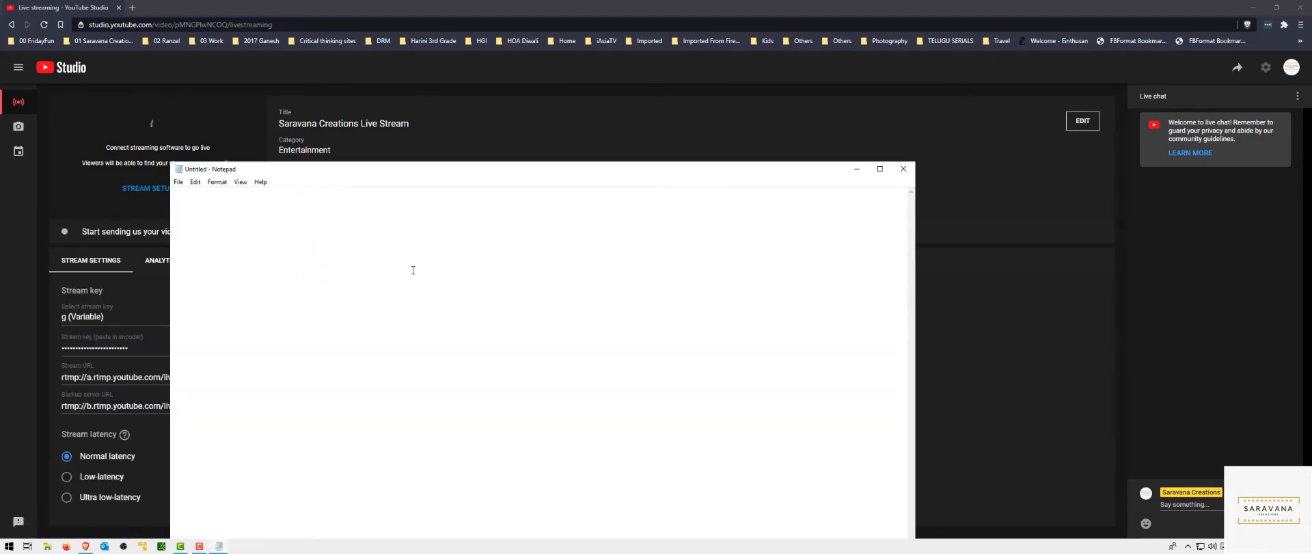
key(ctrl+v)
Copy the YouTube stream key and paste it on a new line in Notepad.
click(21, 226)
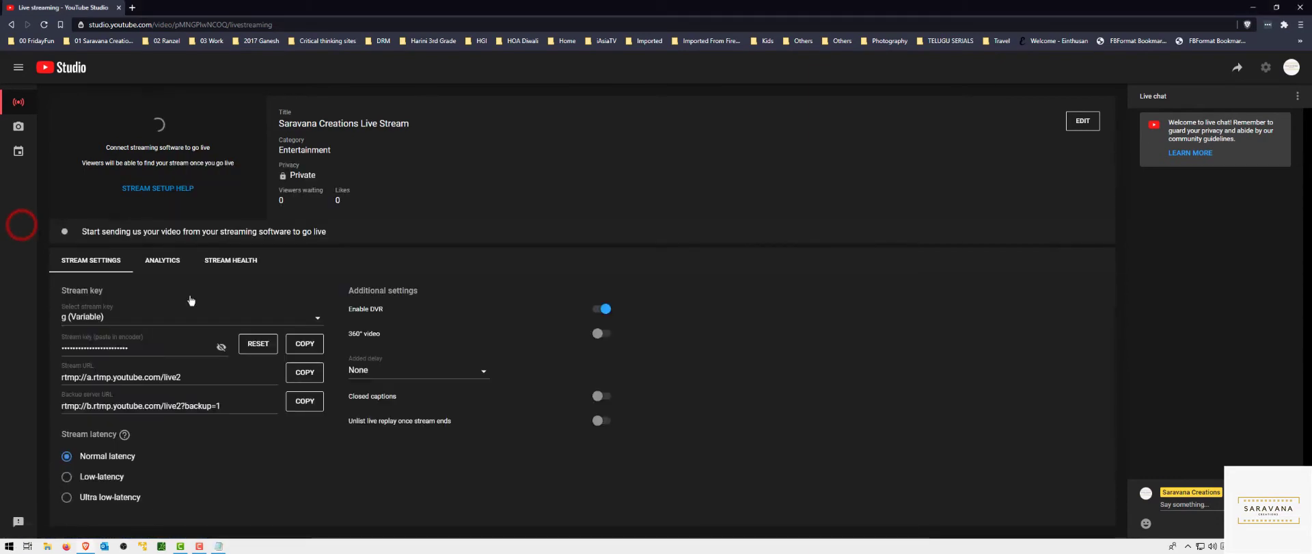
click(305, 343)
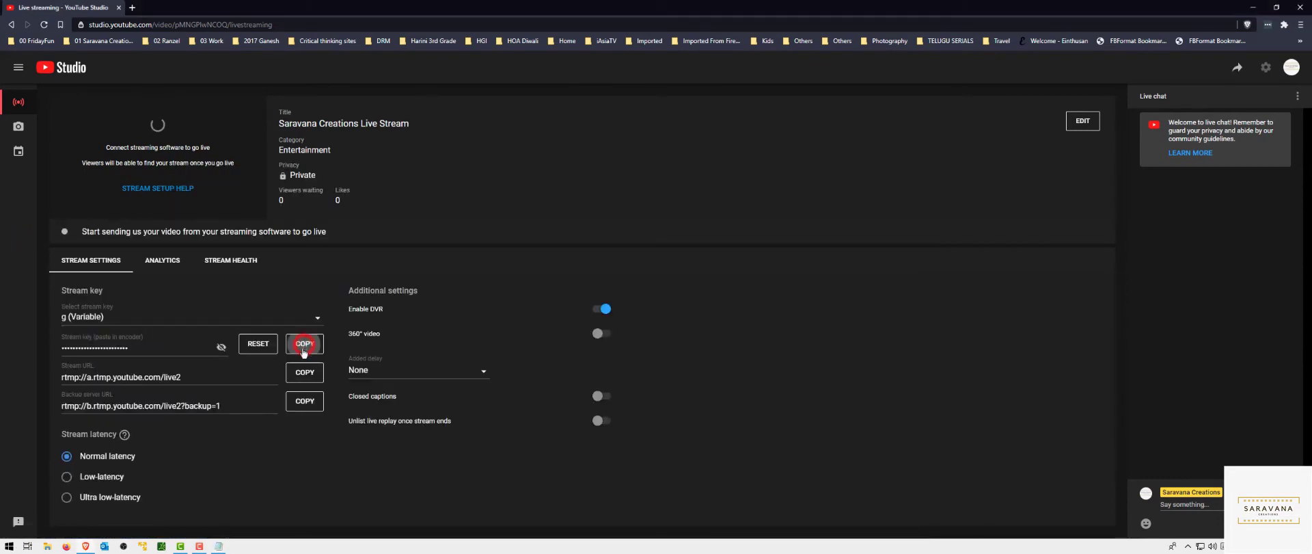
click(218, 547)
key(Return)
key(ctrl+v)
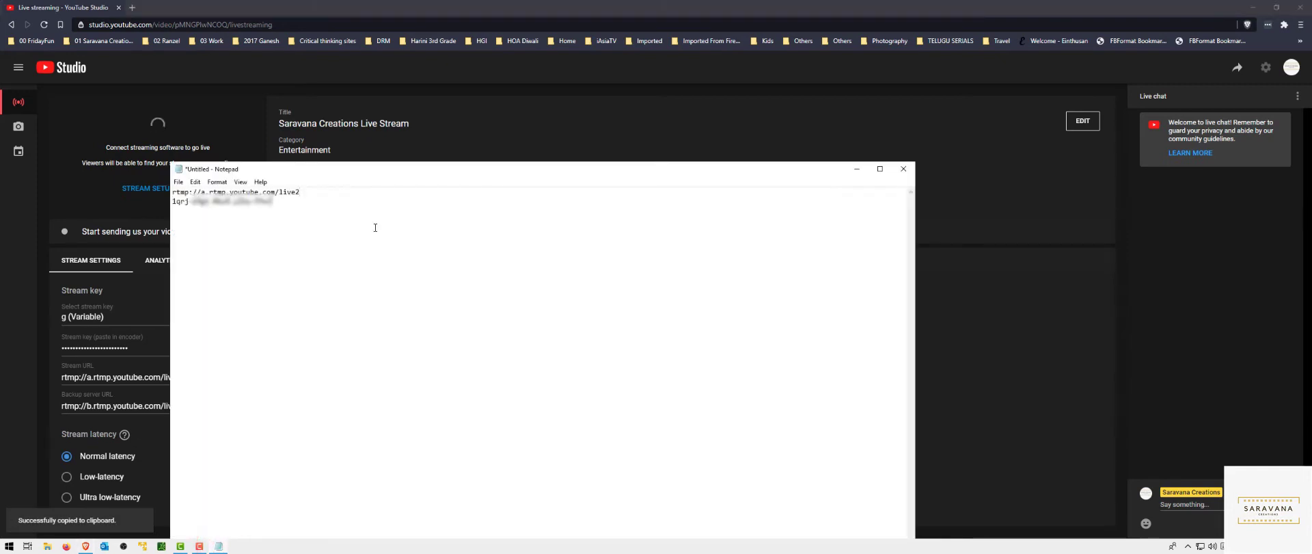
click(19, 246)
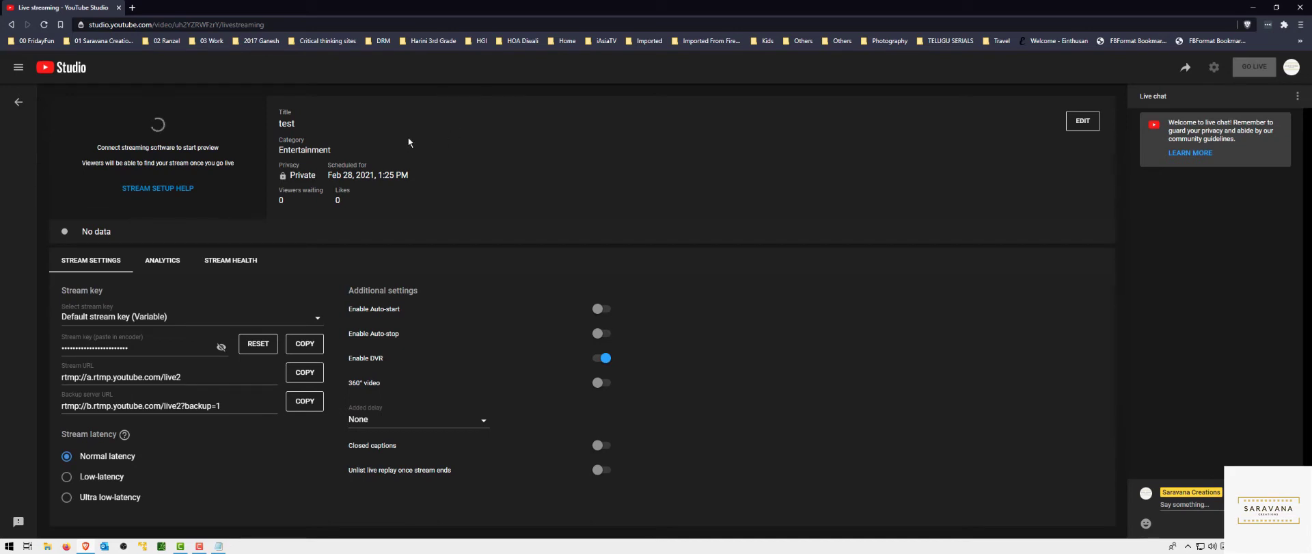
Open castr.io in a new tab and go to the SARAVANACREATIONS stream.
click(133, 8)
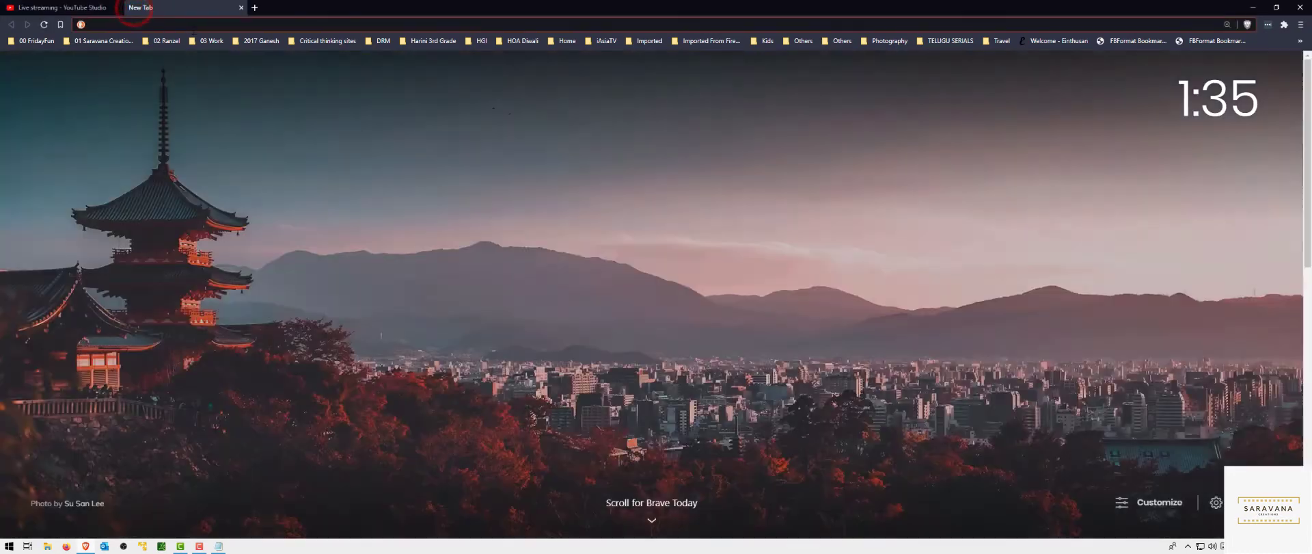
text(castr.io)
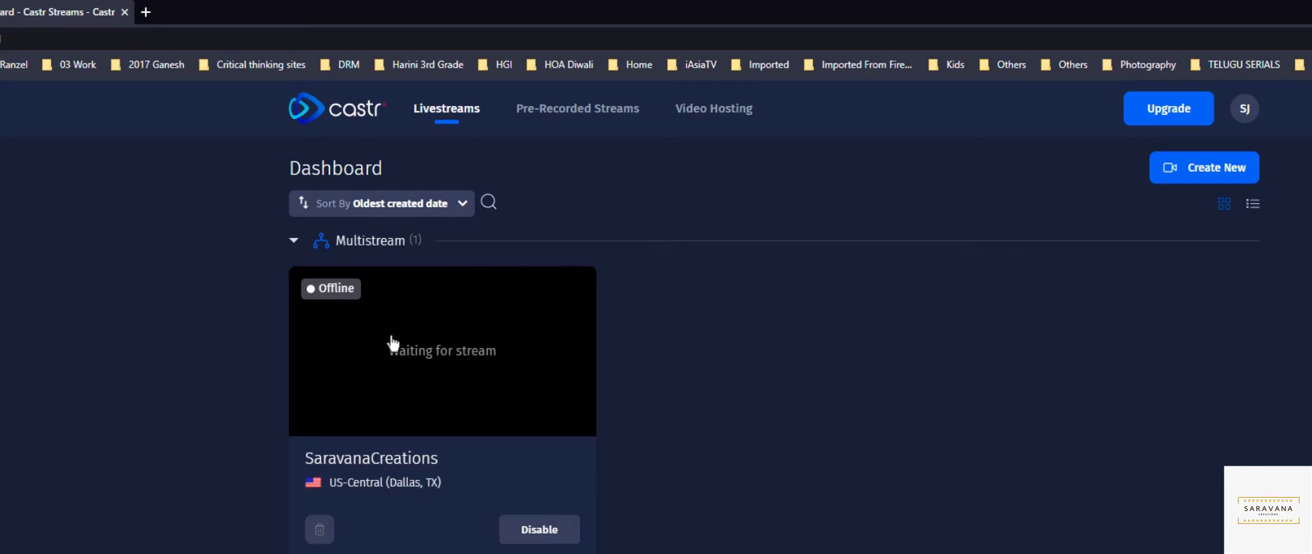
click(443, 362)
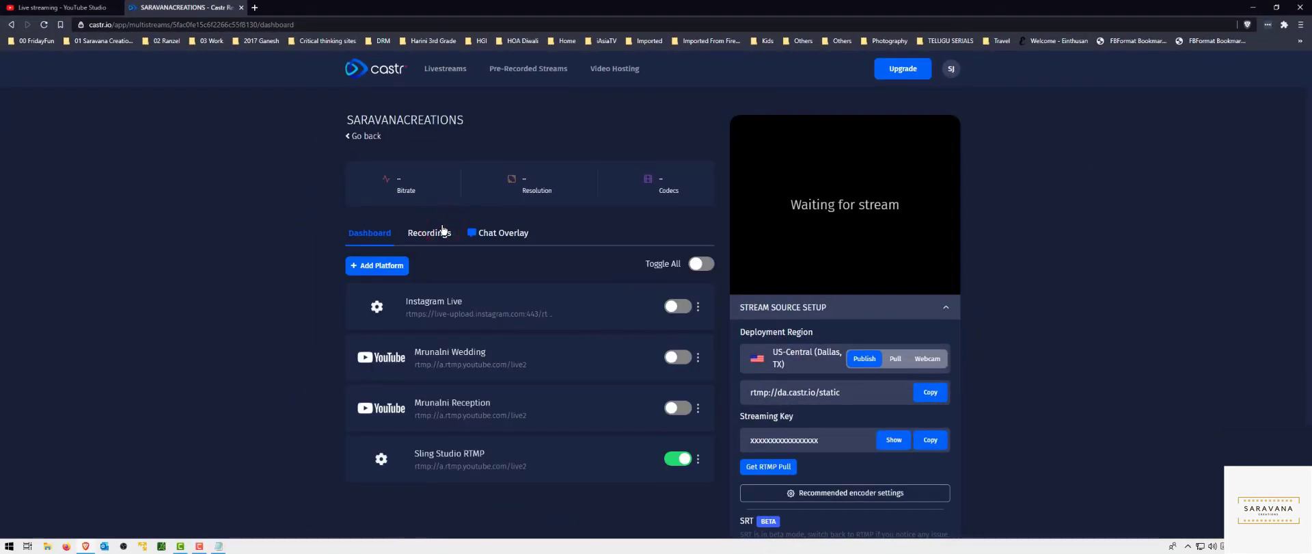
Remove the Sling Studio RTMP platform and confirm the removal.
click(698, 459)
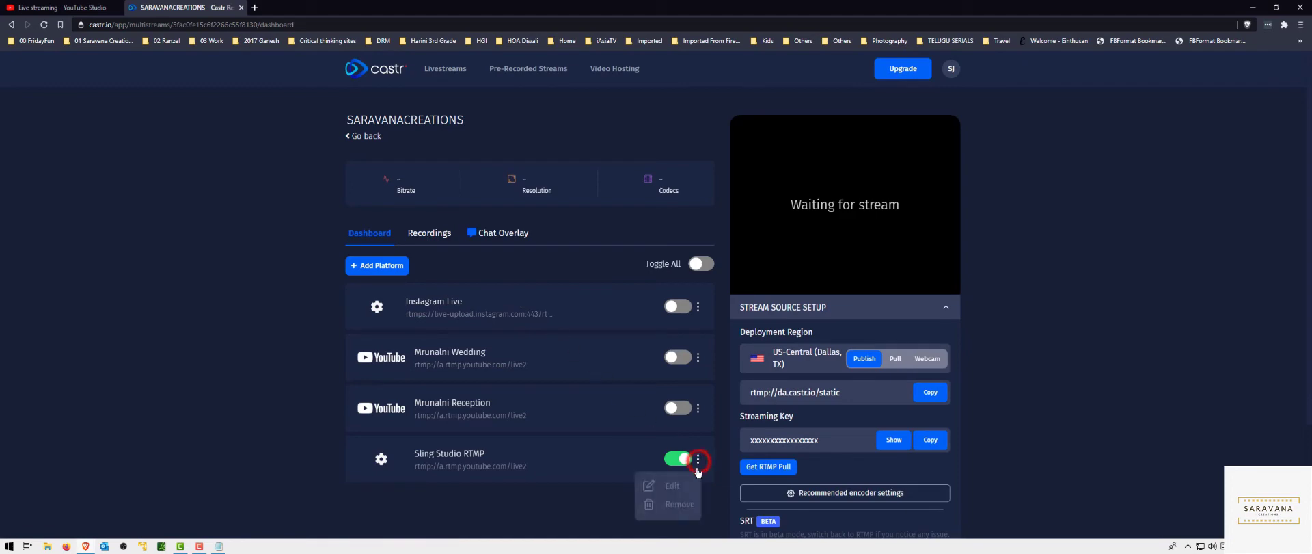
click(686, 509)
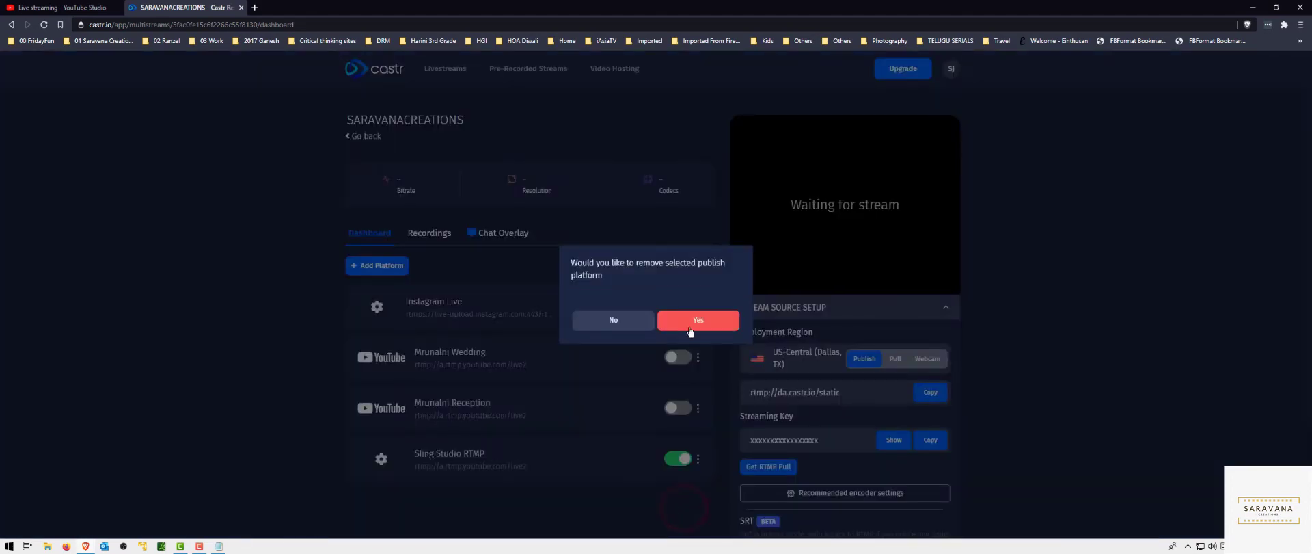
click(690, 329)
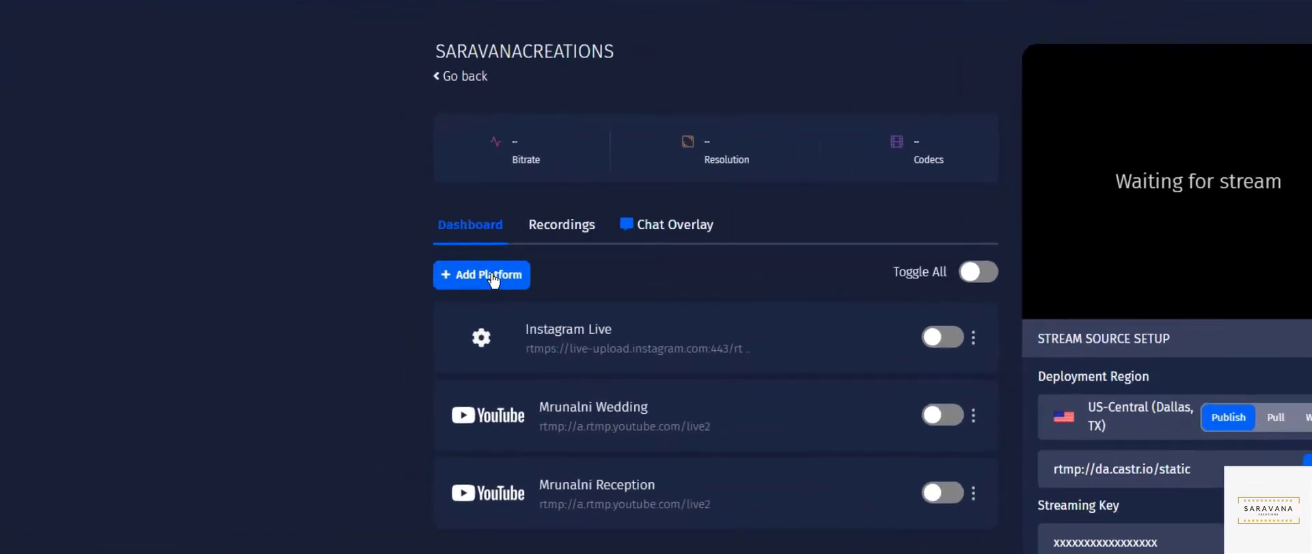
Add a custom RTMP platform with address rtmp://a.rtmp.youtube.com/live2.
click(558, 286)
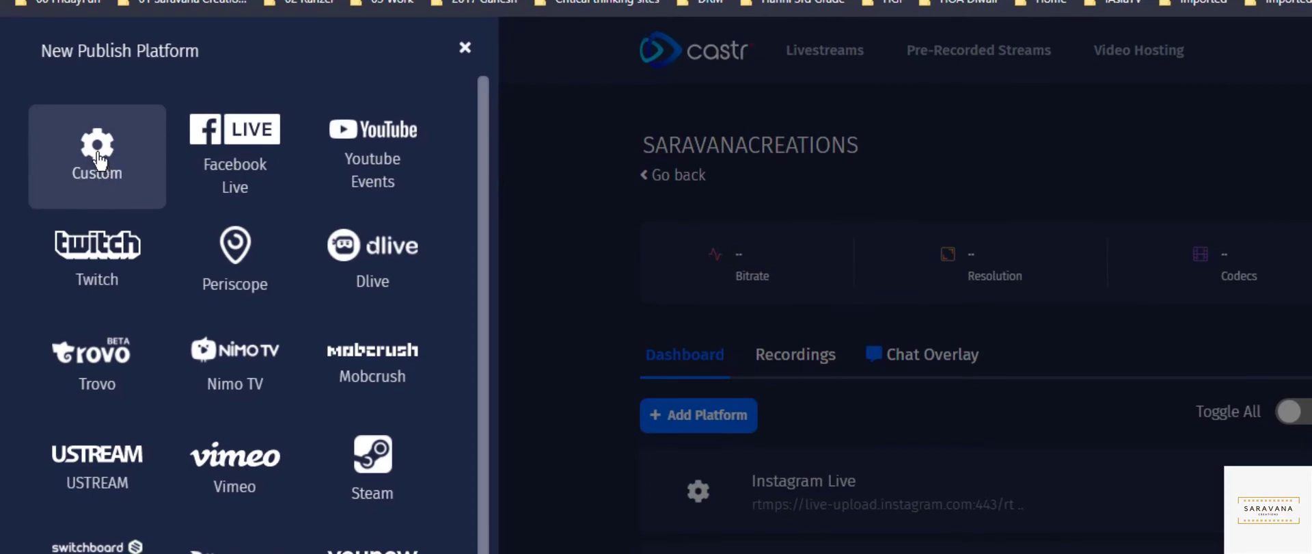
click(97, 161)
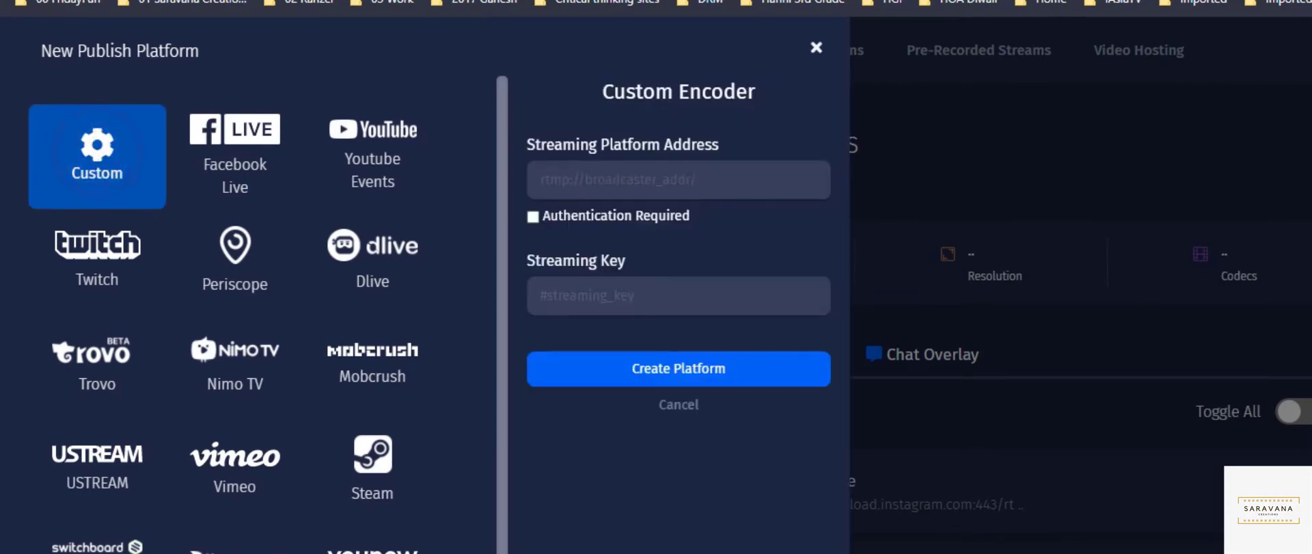
key(alt+Tab)
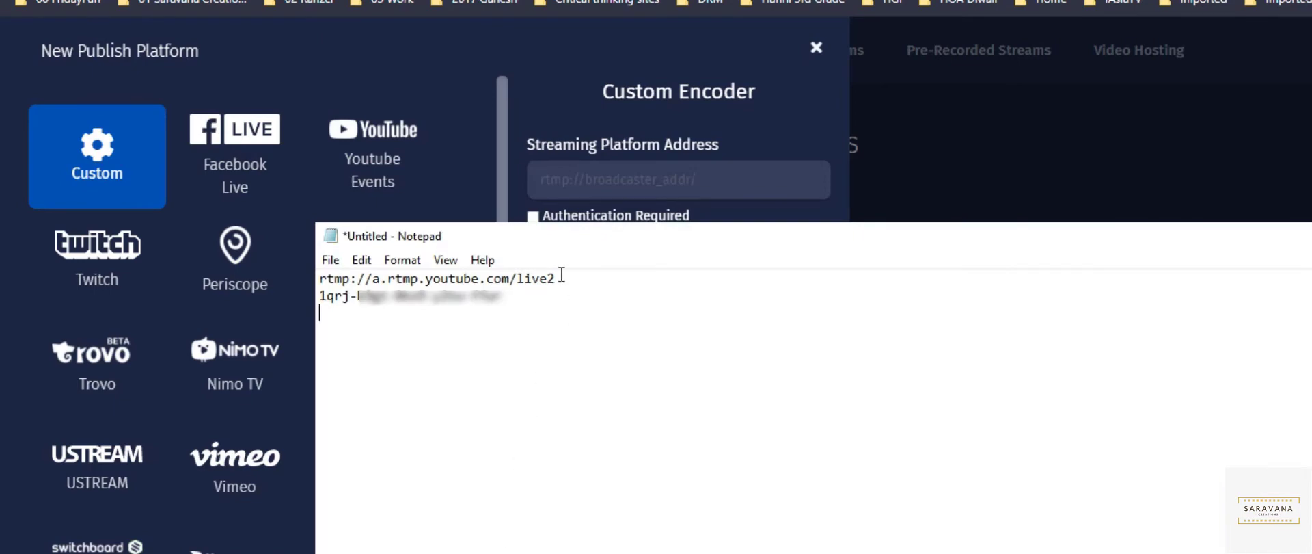
drag(559, 277, 202, 274)
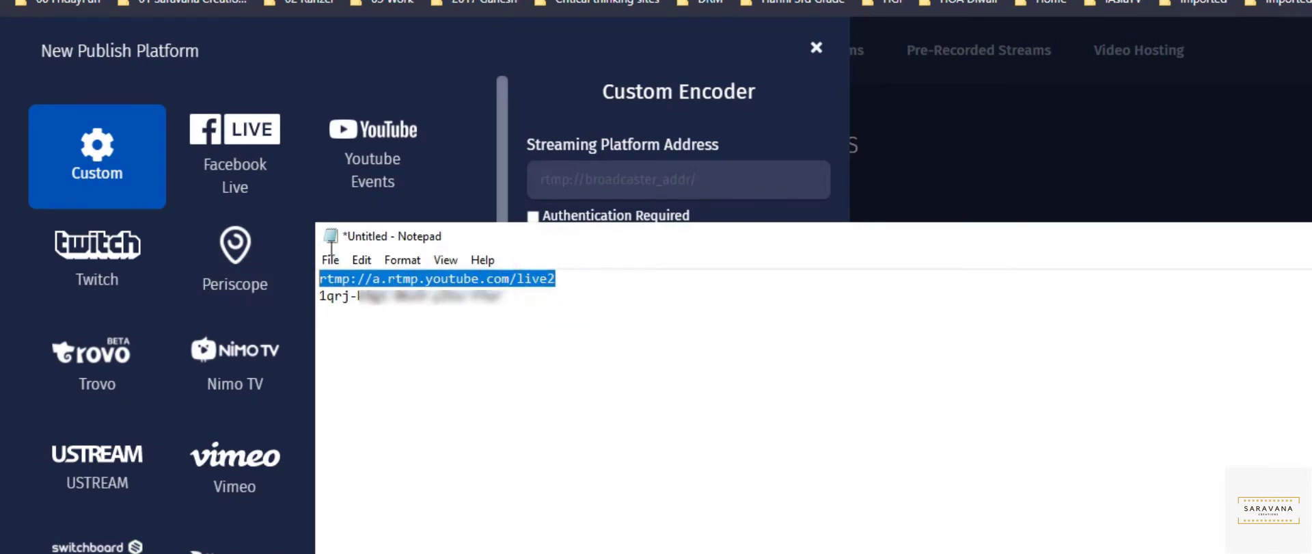
click(604, 188)
key(ctrl+v)
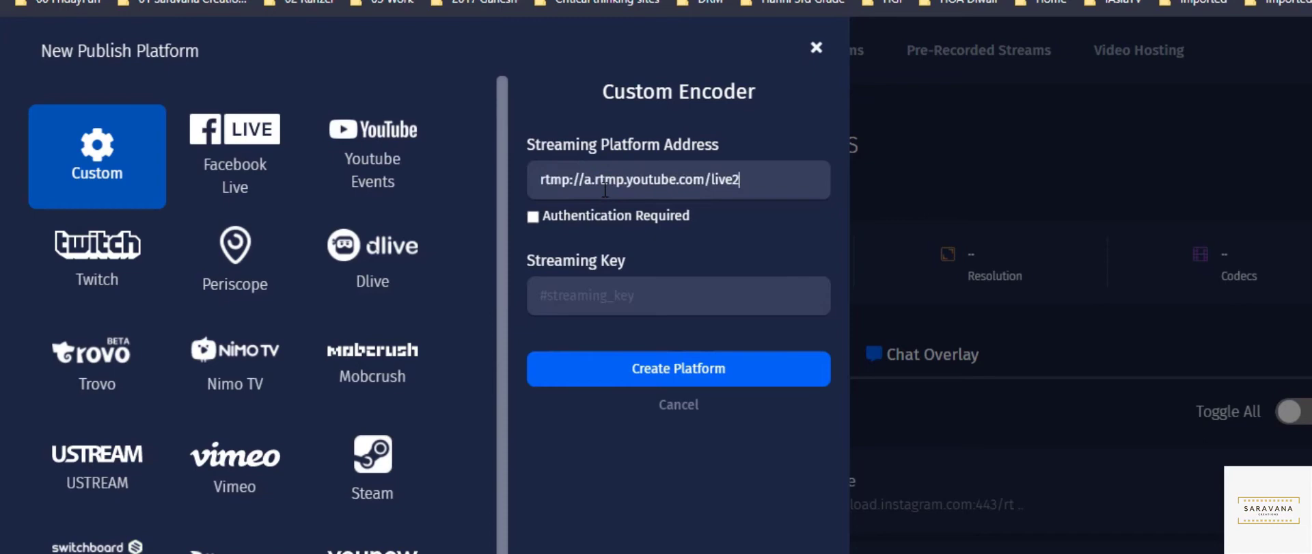
Paste the YouTube stream key as the streaming key and create the platform.
key(alt+Tab)
click(563, 504)
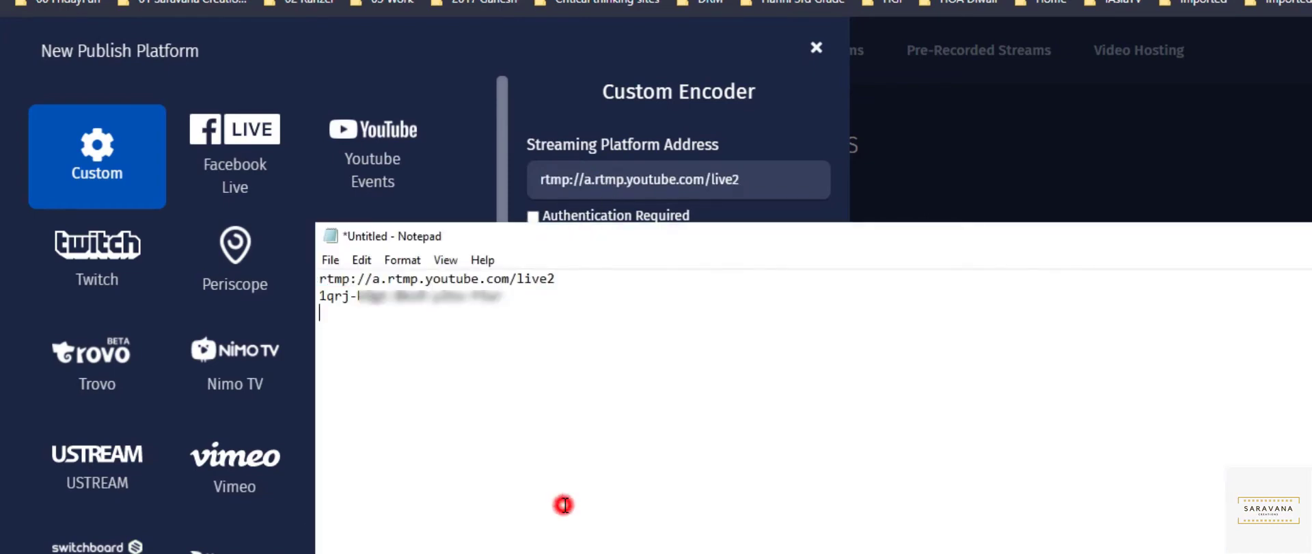
triple_click(509, 296)
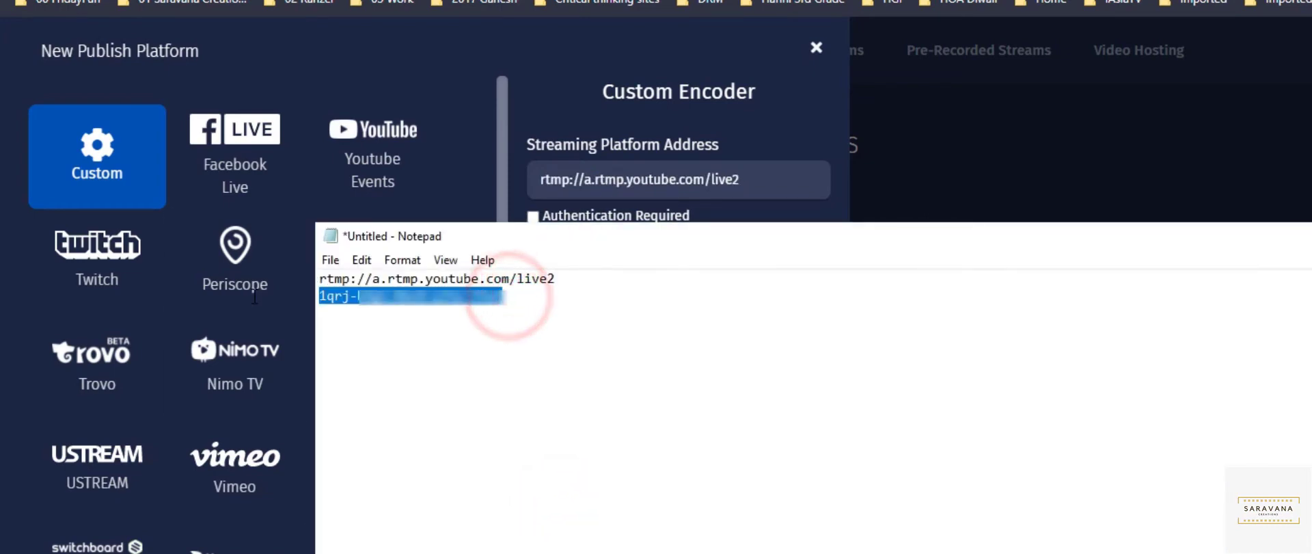
click(725, 145)
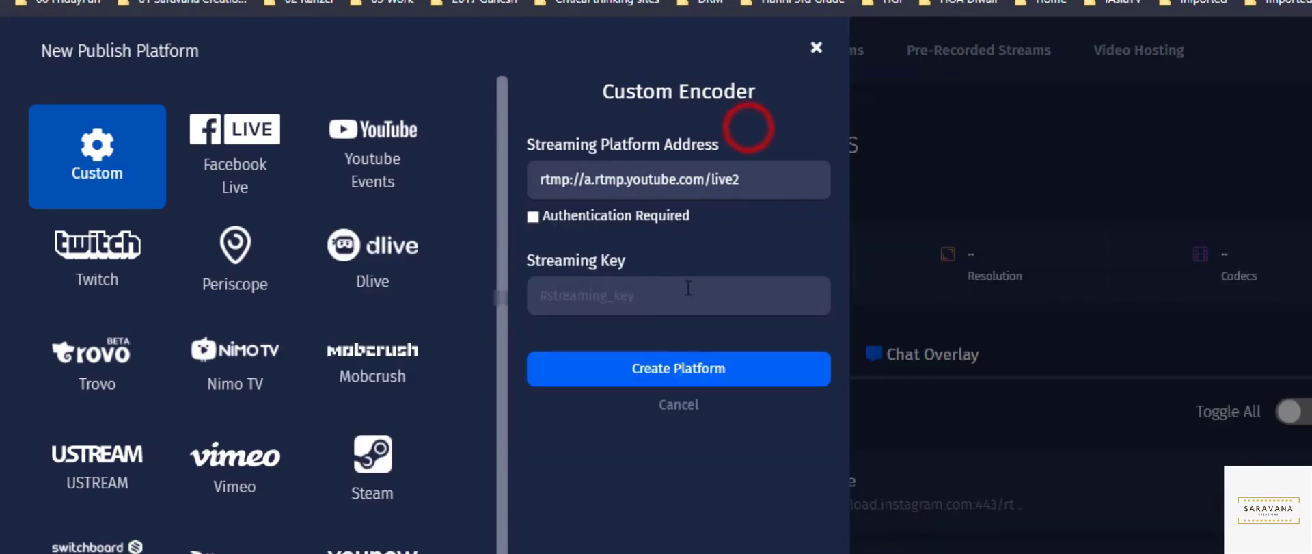
click(688, 289)
key(ctrl+v)
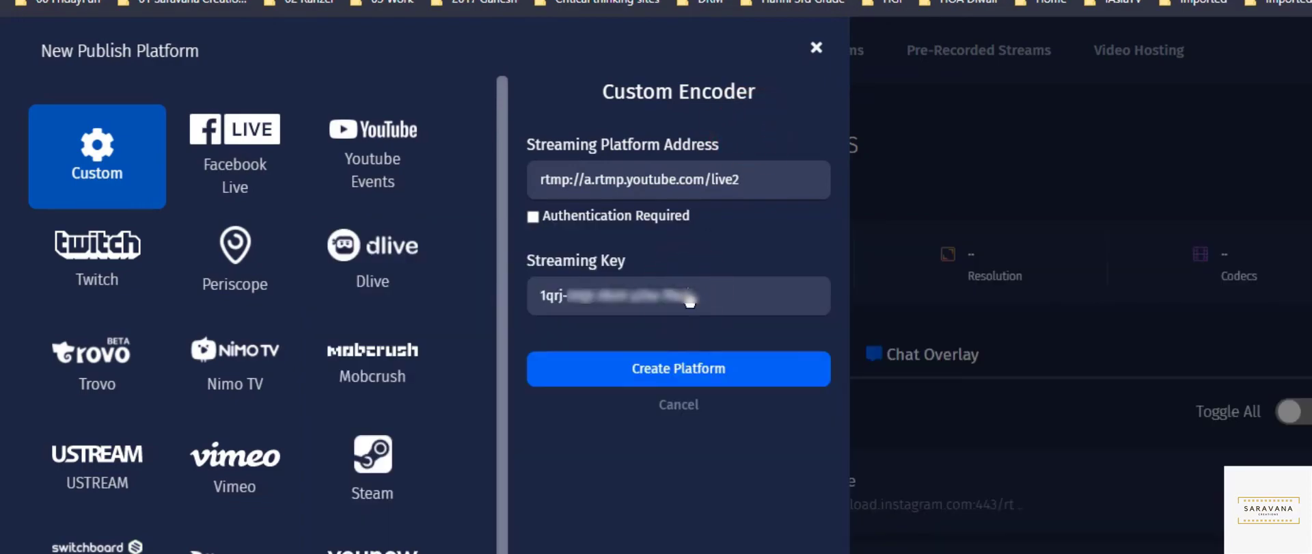
click(676, 369)
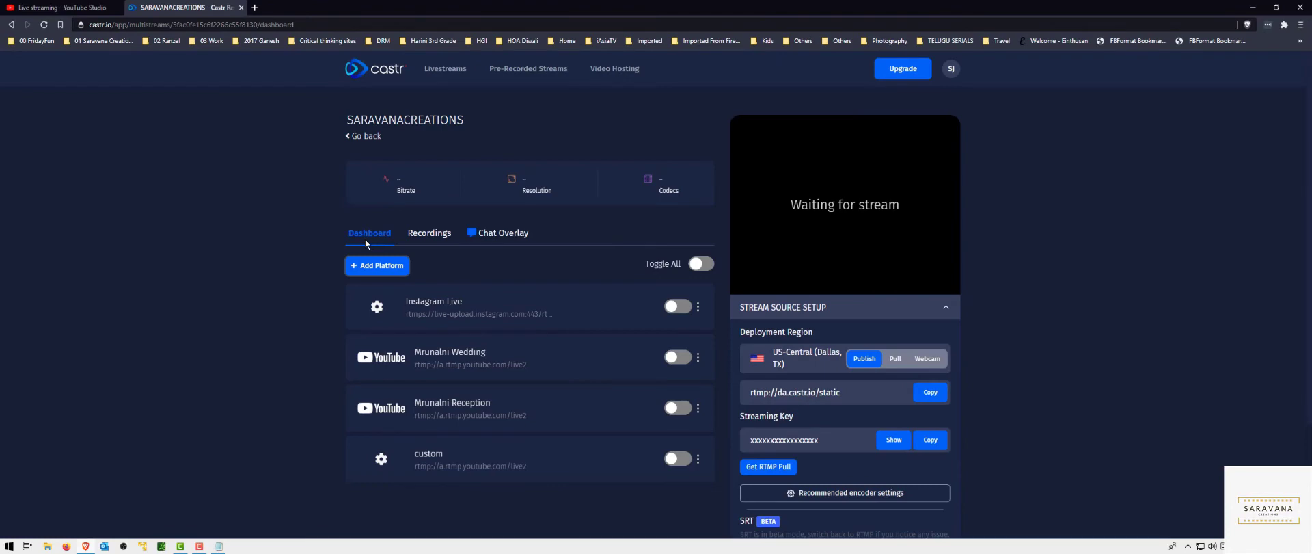
click(460, 456)
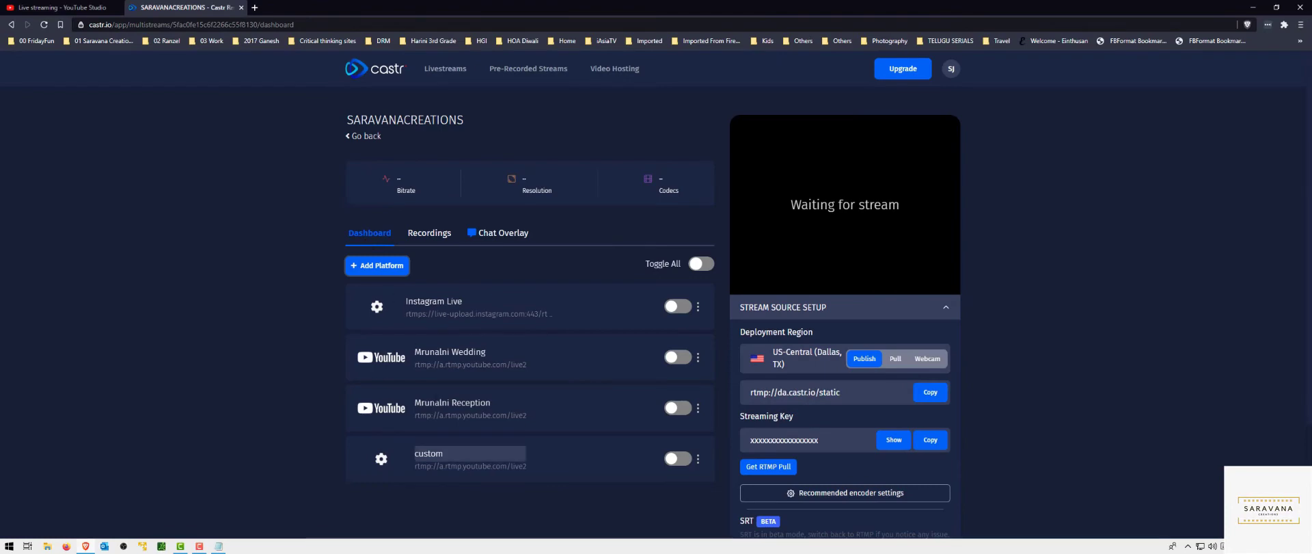
Rename the custom platform to 'RTMP Test' and switch it on.
double_click(274, 361)
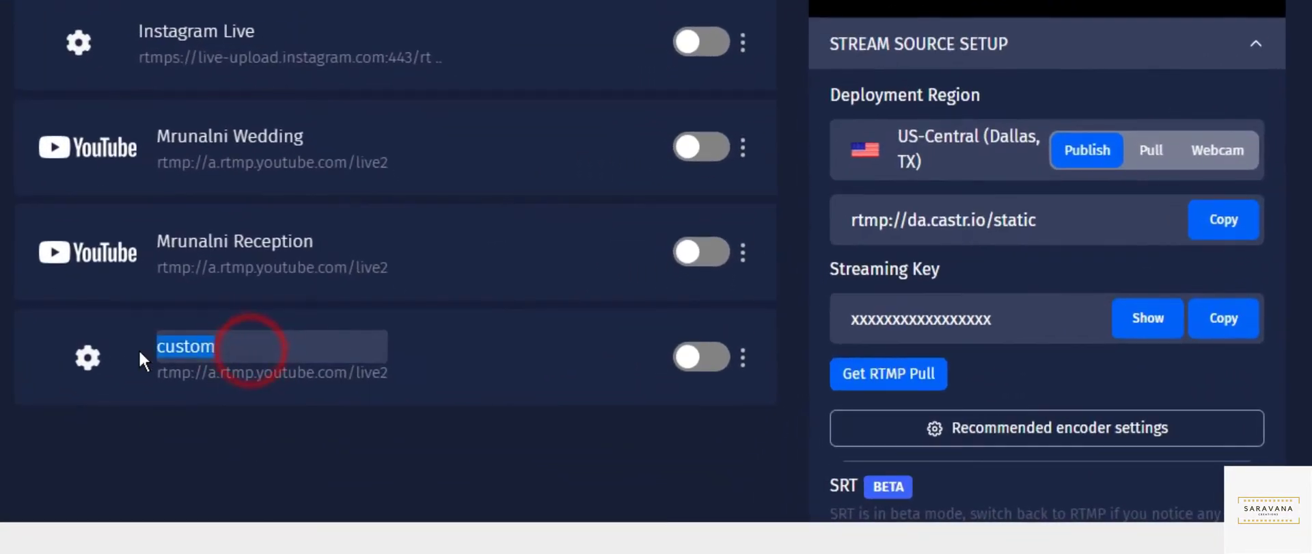
key(BackSpace)
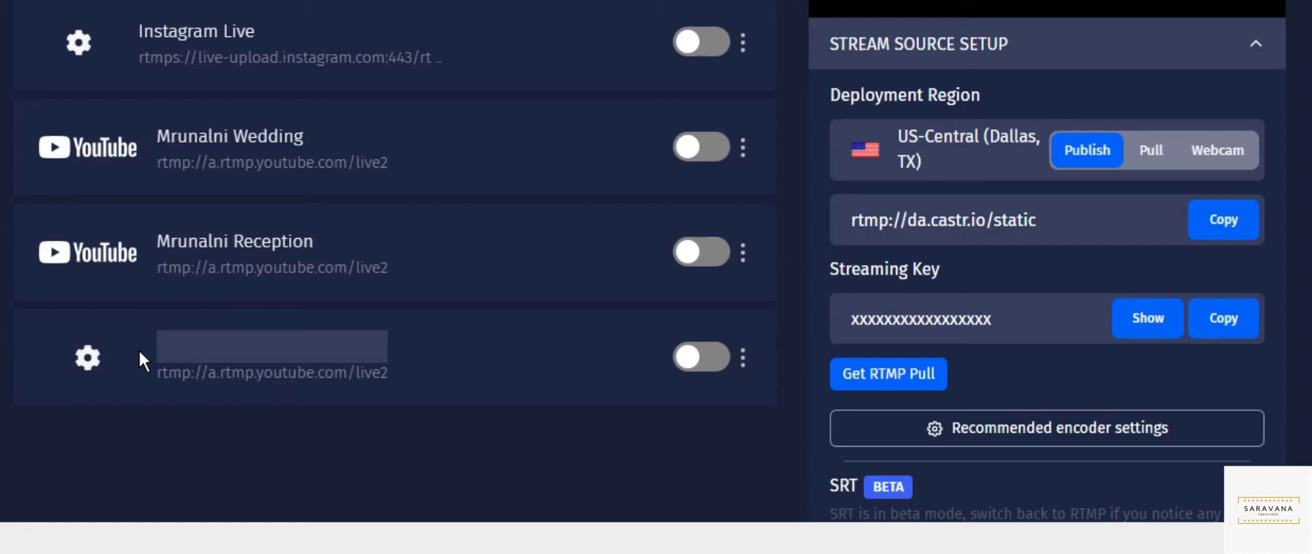
text(RTMP Test)
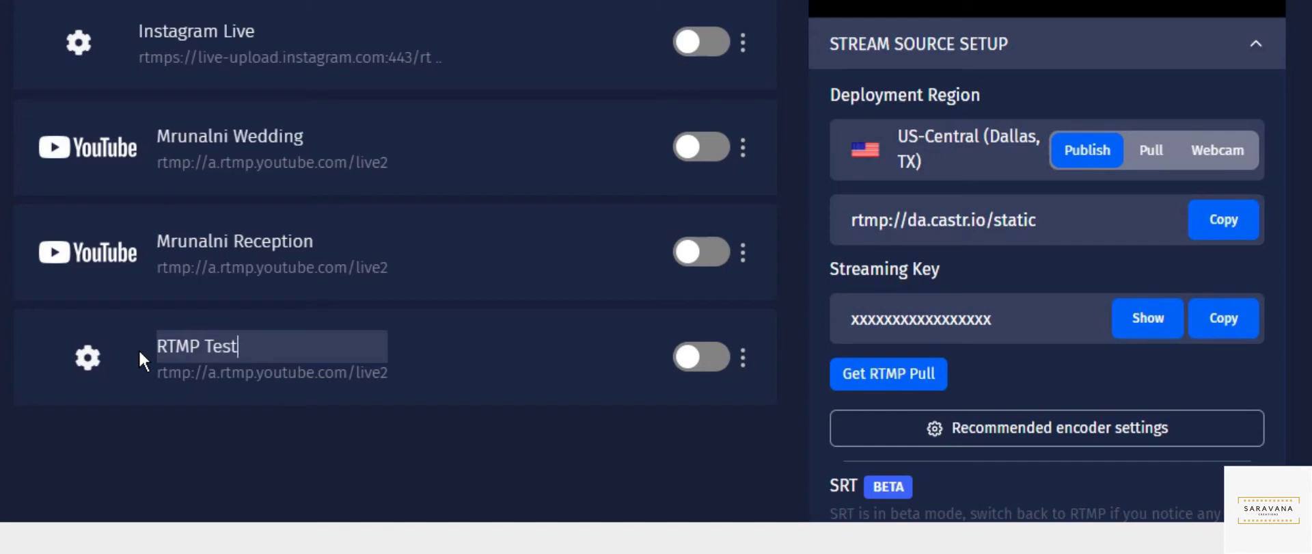
click(714, 356)
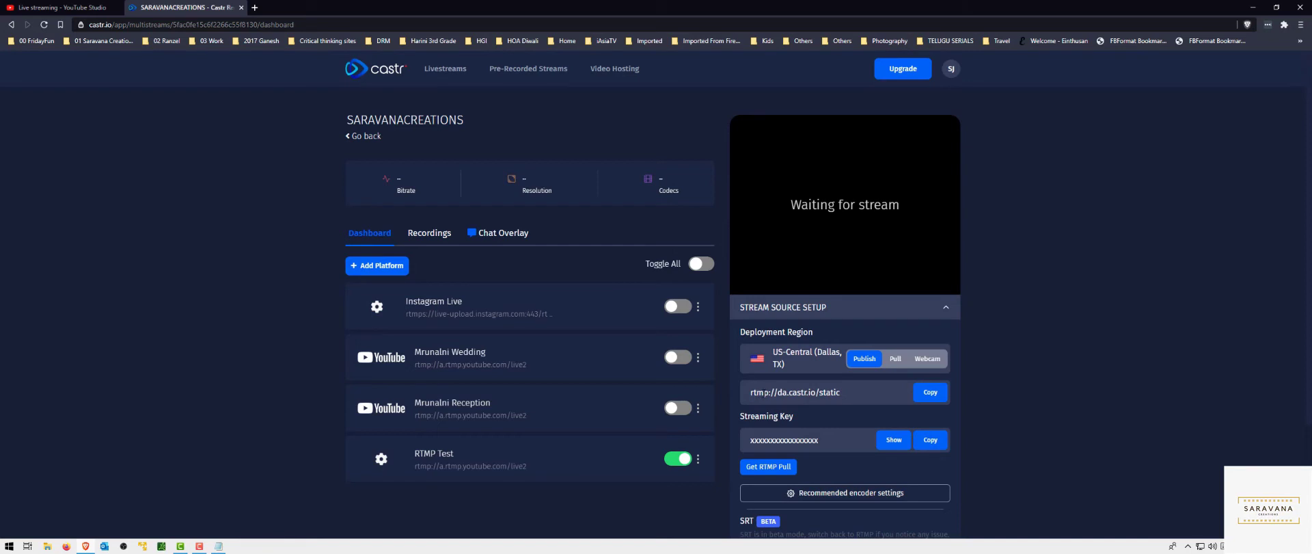
Copy the Castr ingest URL rtmp://da.castr.io/static.
click(929, 394)
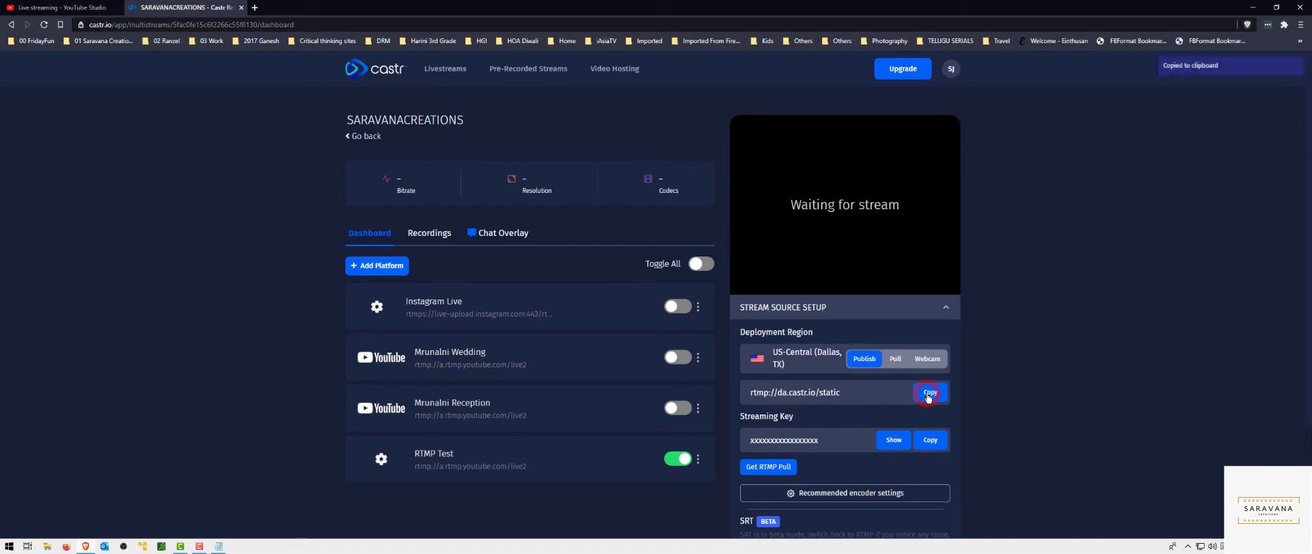
Paste the Castr ingest URL and Castr's streaming key into the Notepad notes.
click(218, 545)
click(537, 400)
key(ctrl+v)
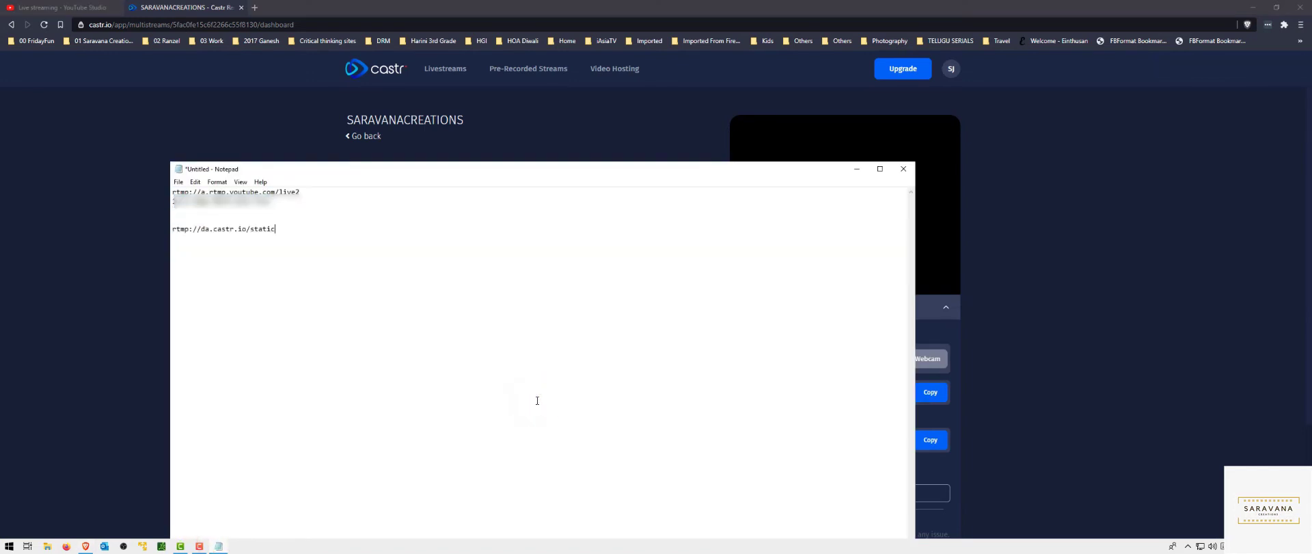
click(1059, 378)
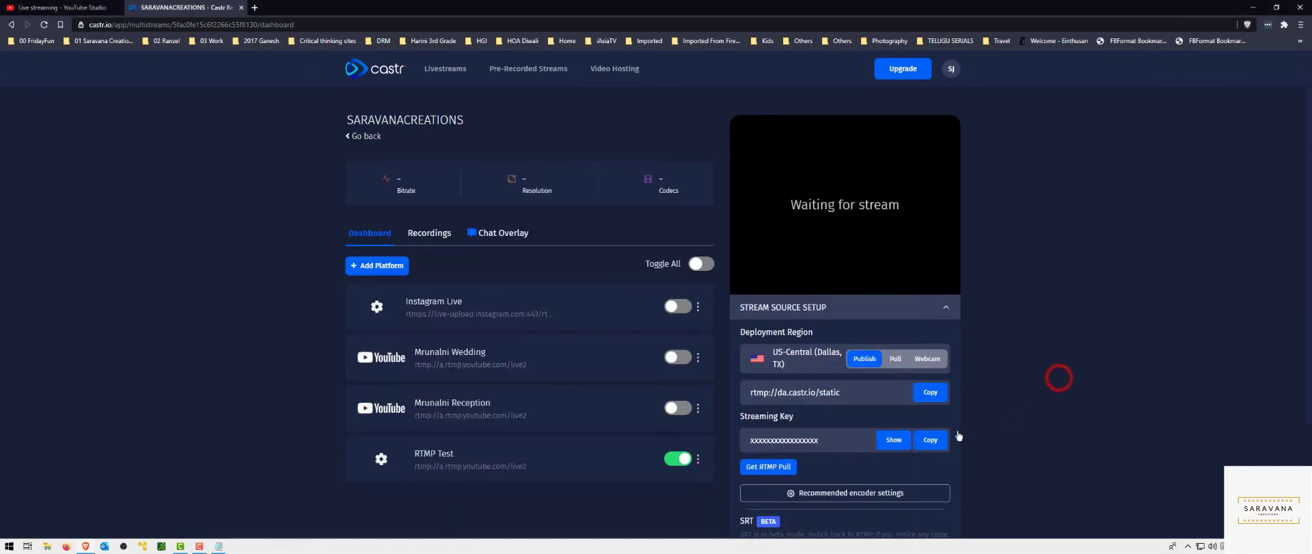
click(930, 439)
click(219, 545)
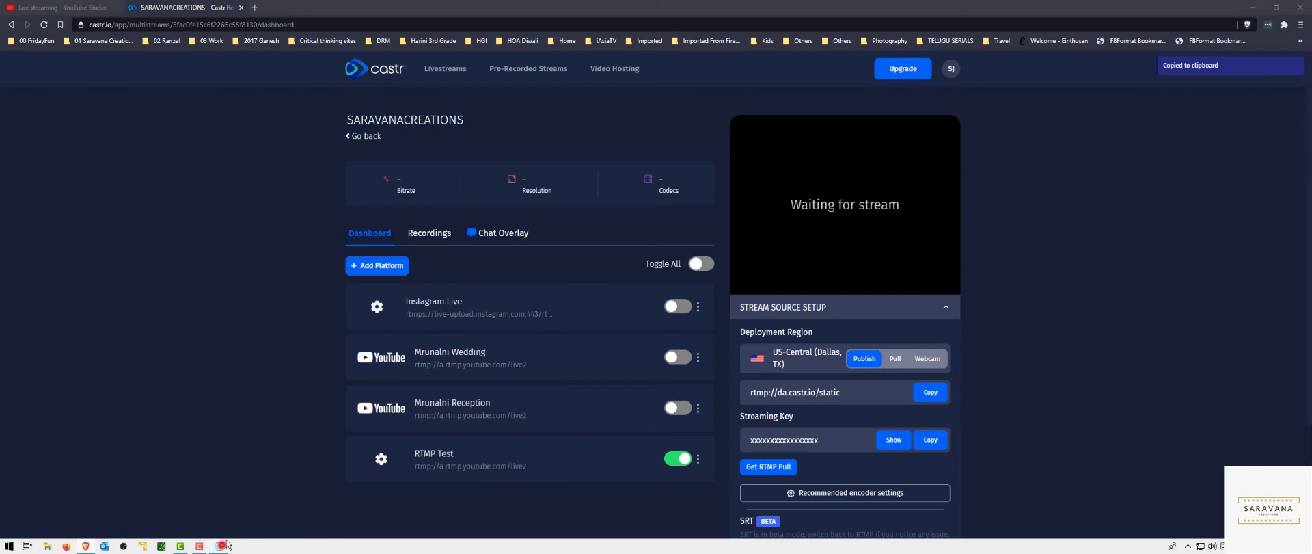
key(ctrl+v)
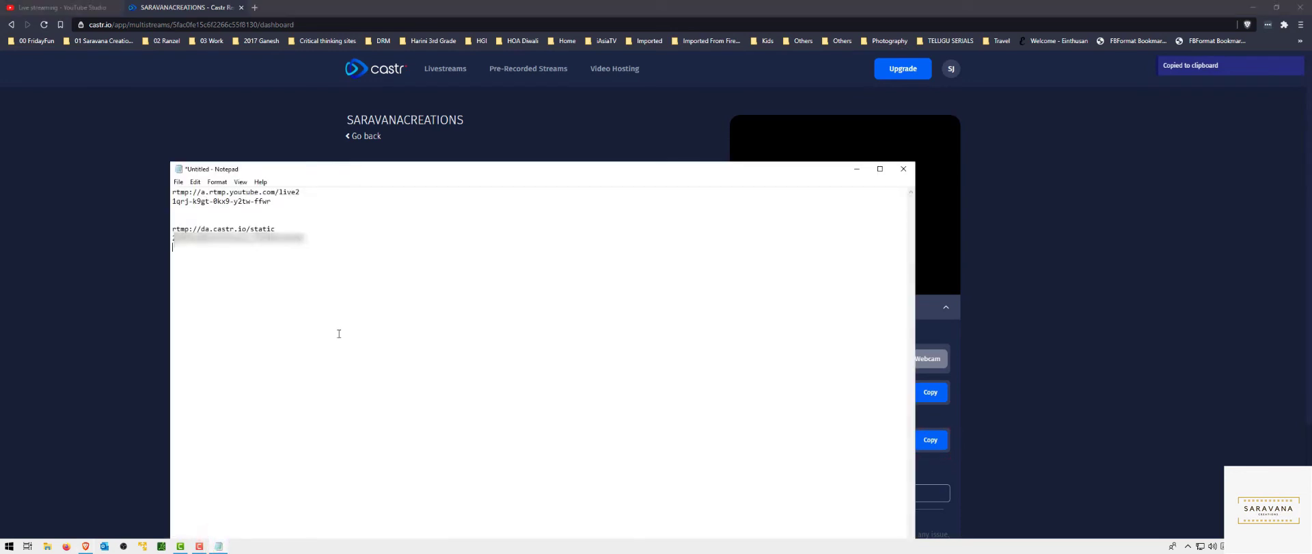
click(80, 301)
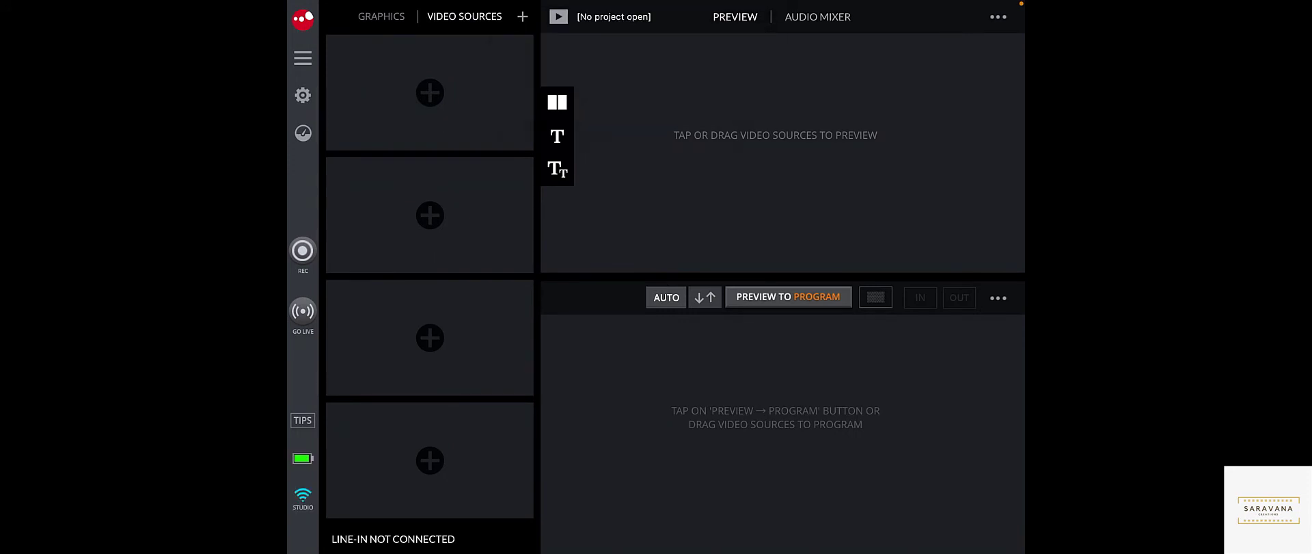
Connect SlingStudio to the Attarintiki Daredi Wi-Fi network and show the project options.
click(303, 95)
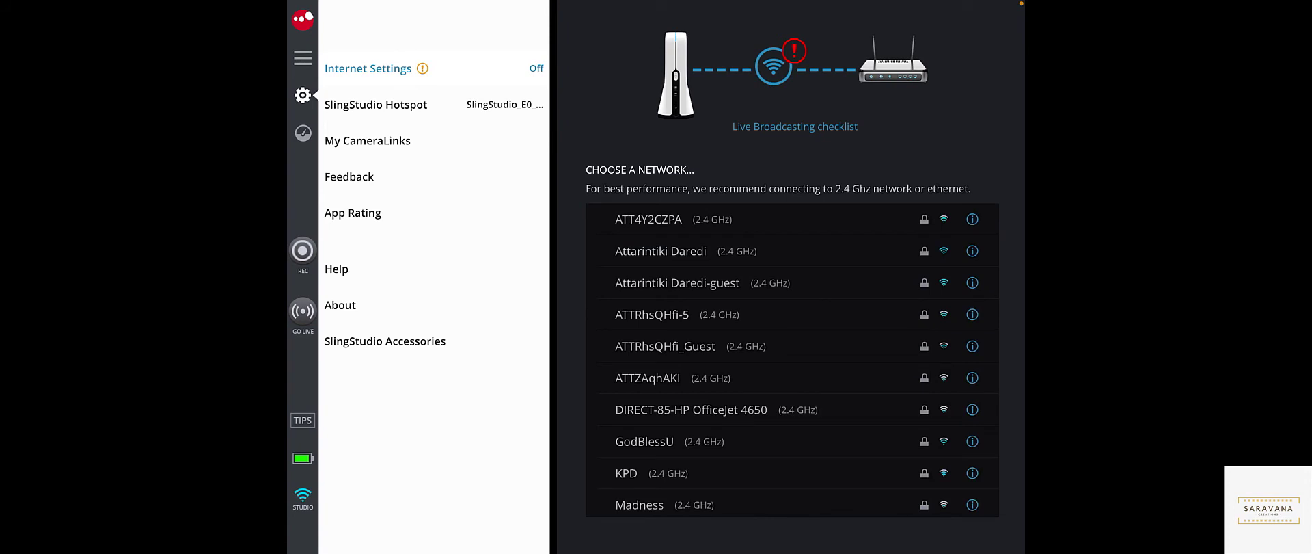
click(661, 251)
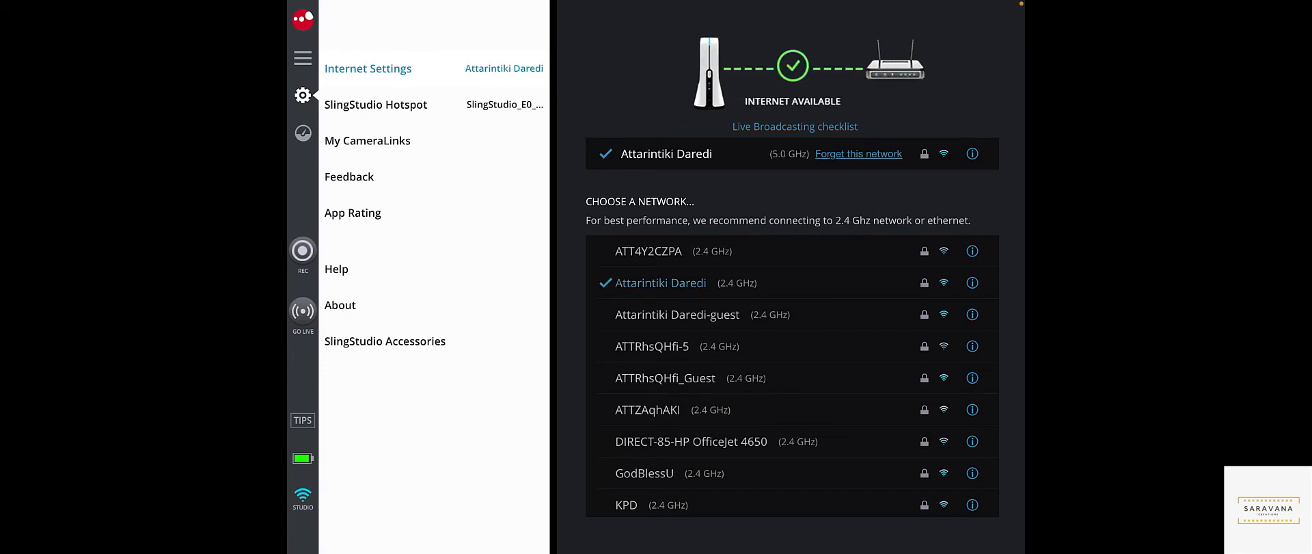
click(303, 58)
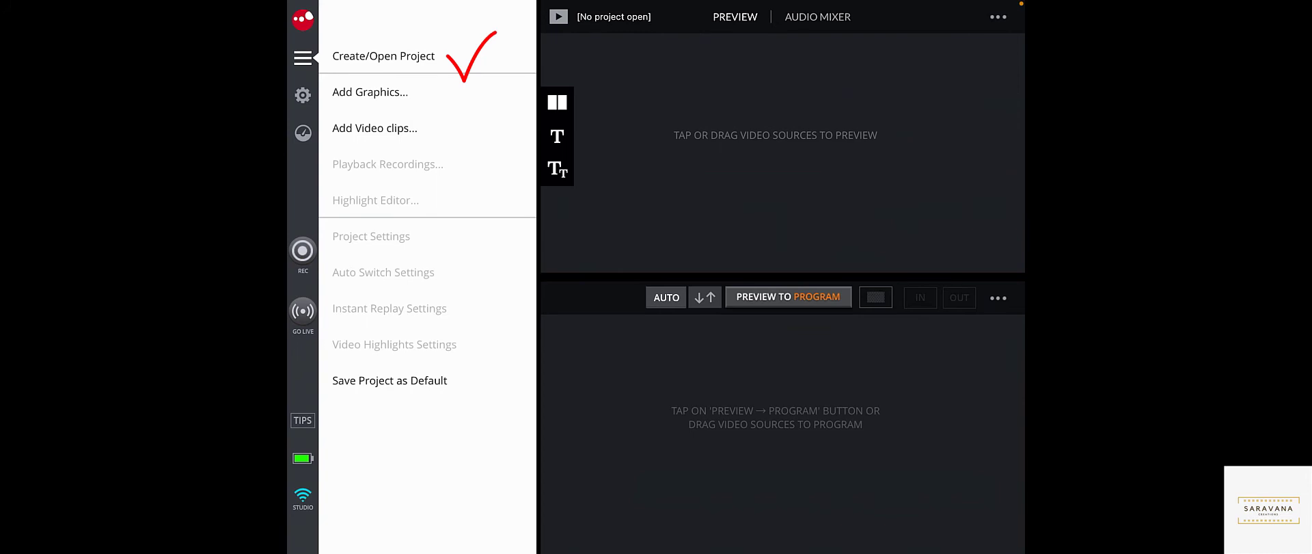
Create a new project named 'Ramp test' with Live Broadcasting turned on.
click(383, 56)
click(499, 158)
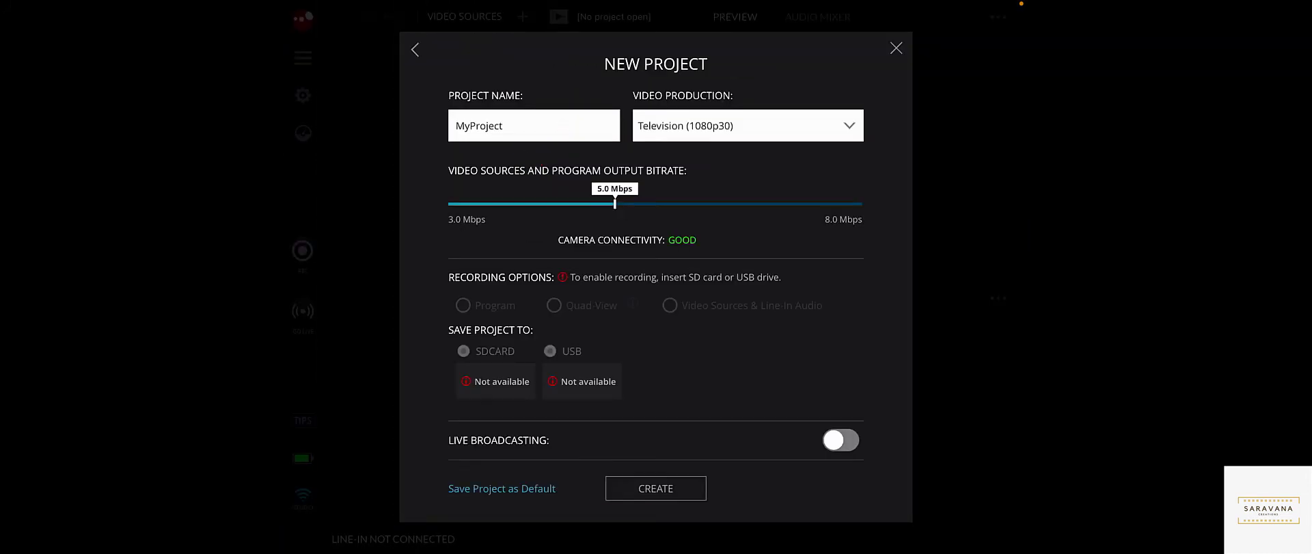
click(501, 125)
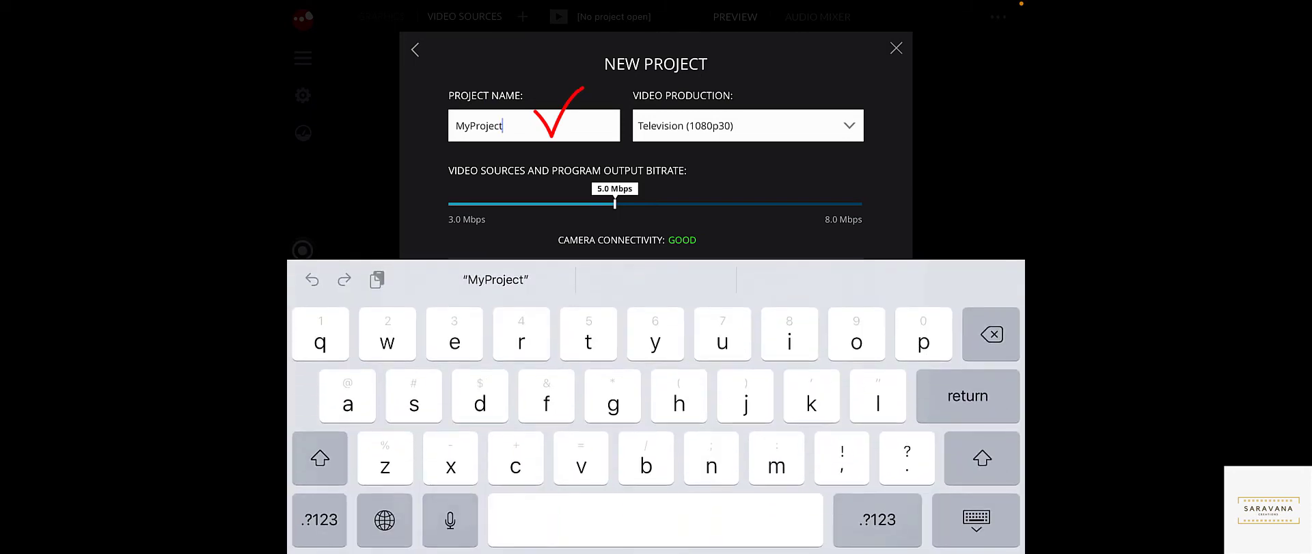
key(BackSpace)
key(BackSpace)
key(BackSpace)
key(BackSpace)
key(BackSpace)
key(BackSpace)
key(BackSpace)
key(BackSpace)
key(BackSpace)
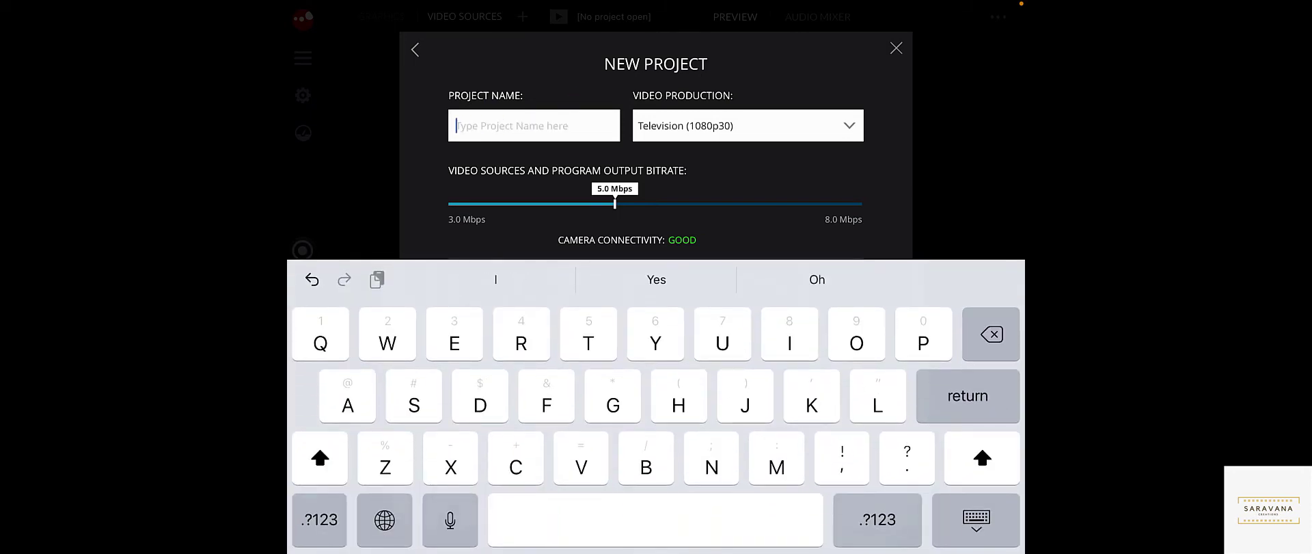
text(Ramp)
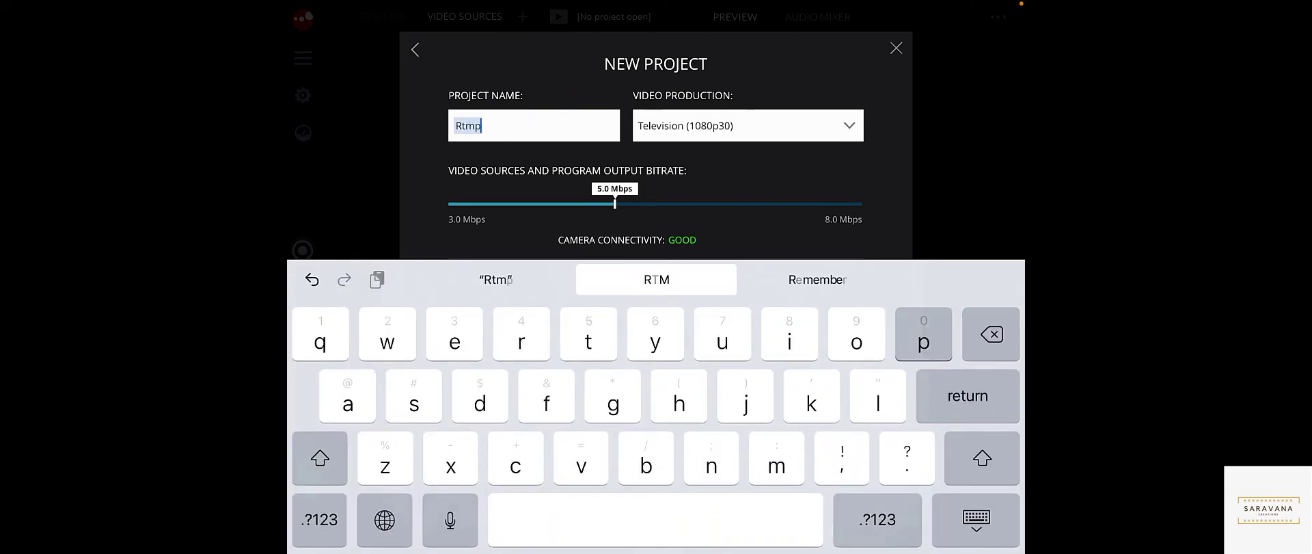
text( test)
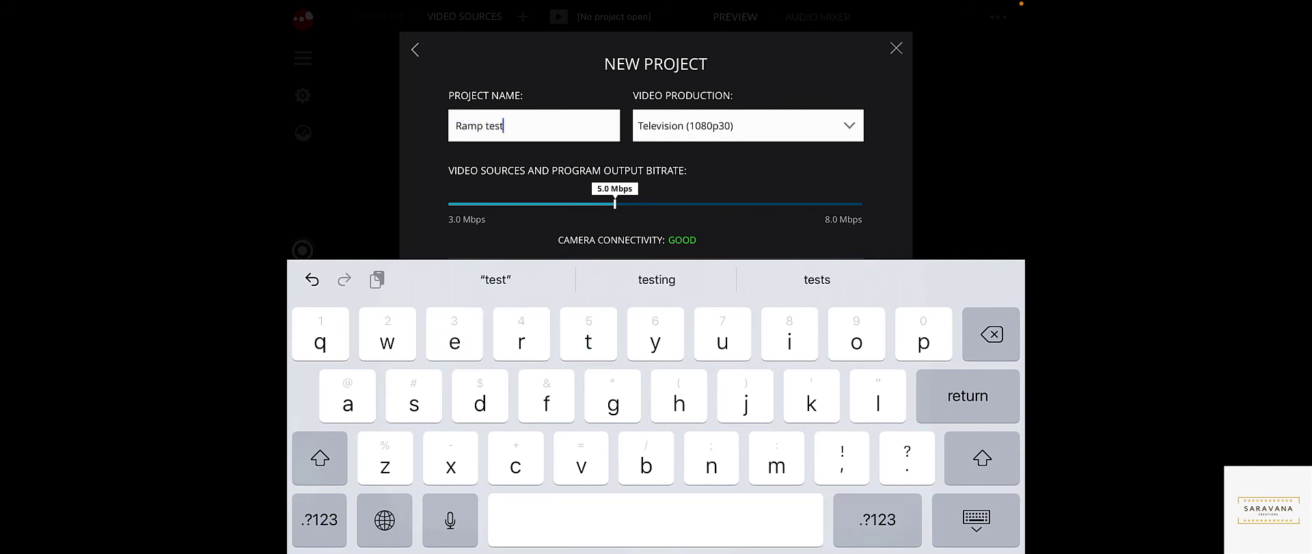
key(Return)
click(841, 437)
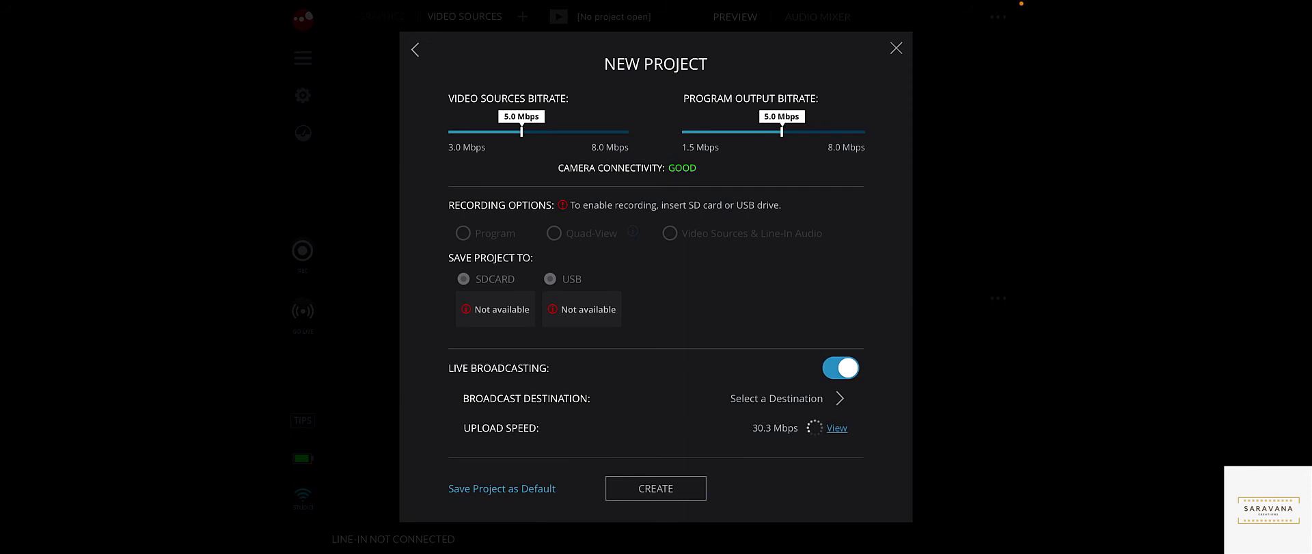
Review the Castr Custom RTMP entry and set it as Ramp test's broadcast destination.
click(786, 423)
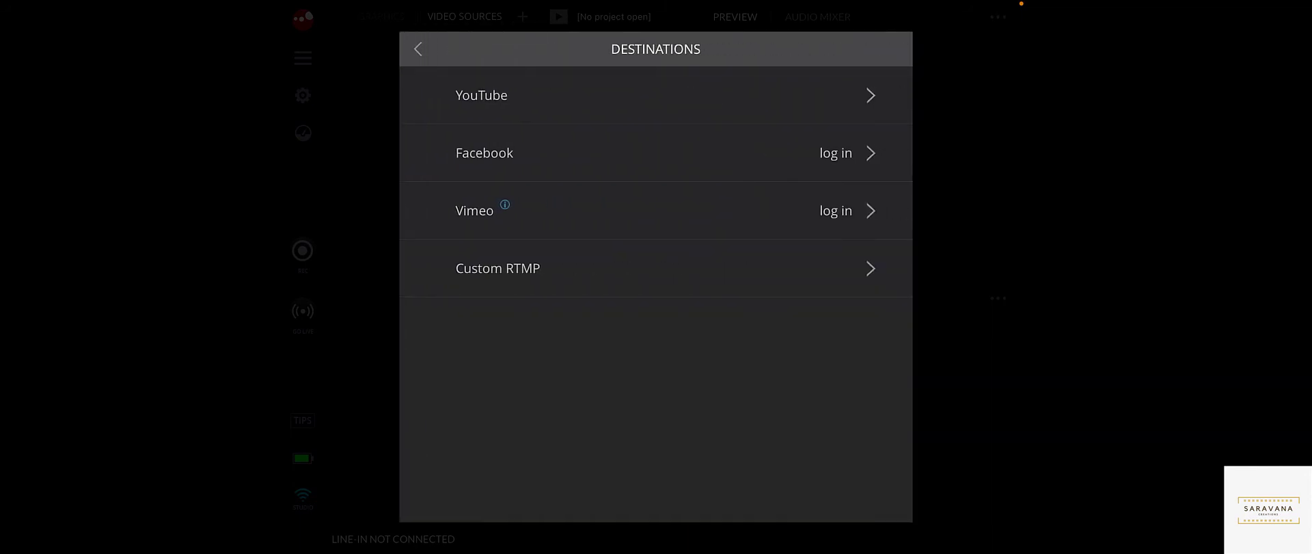
click(870, 268)
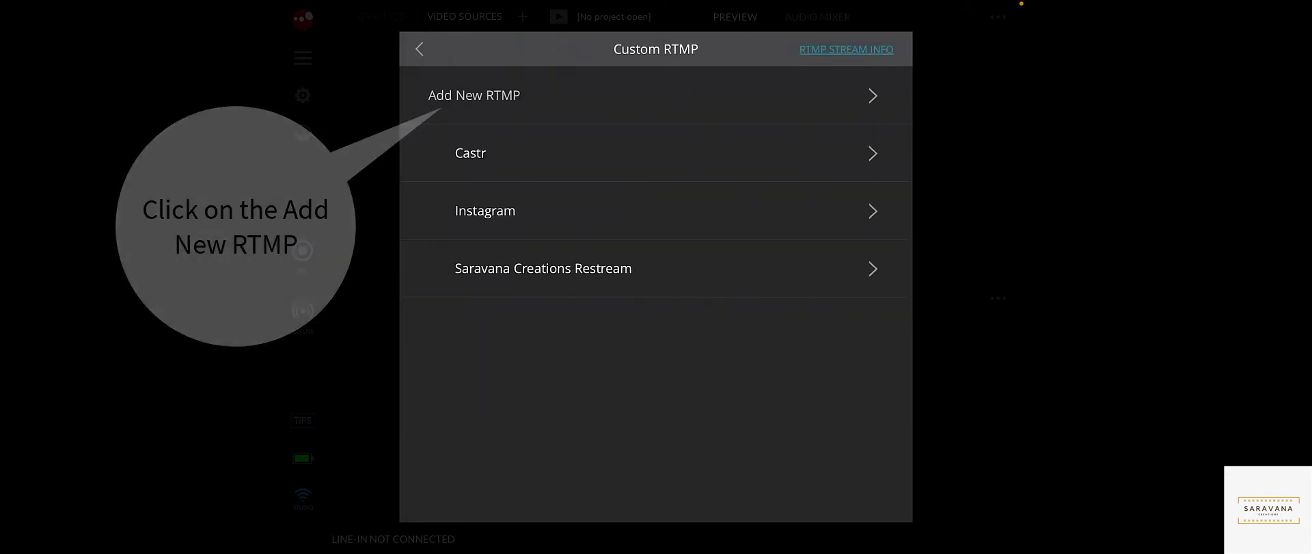
click(872, 153)
click(554, 207)
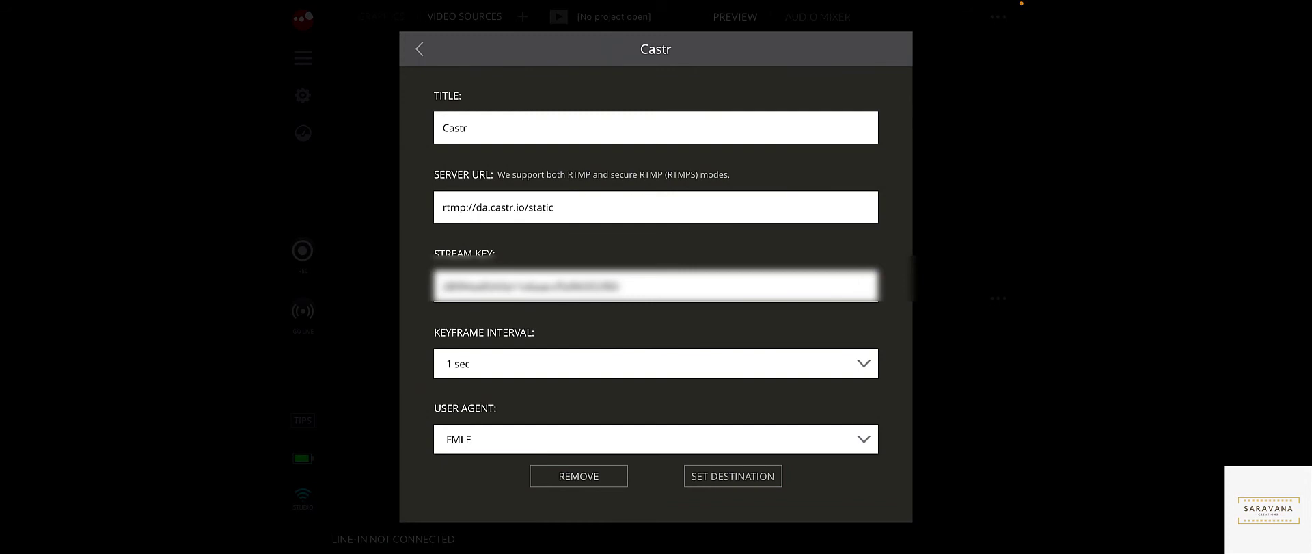
click(454, 128)
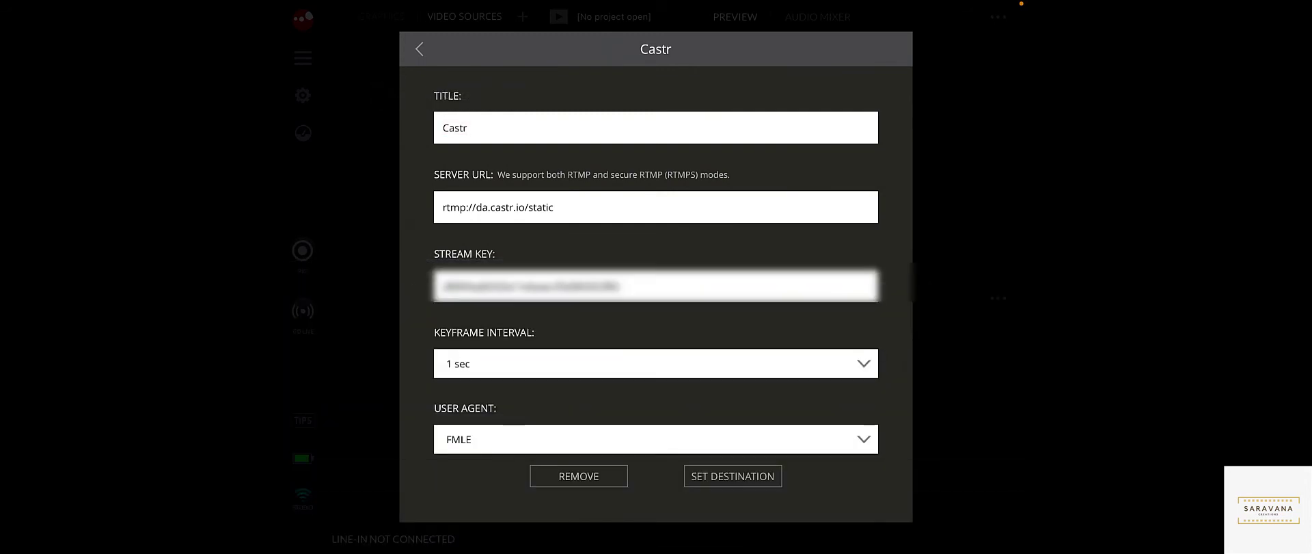
click(418, 48)
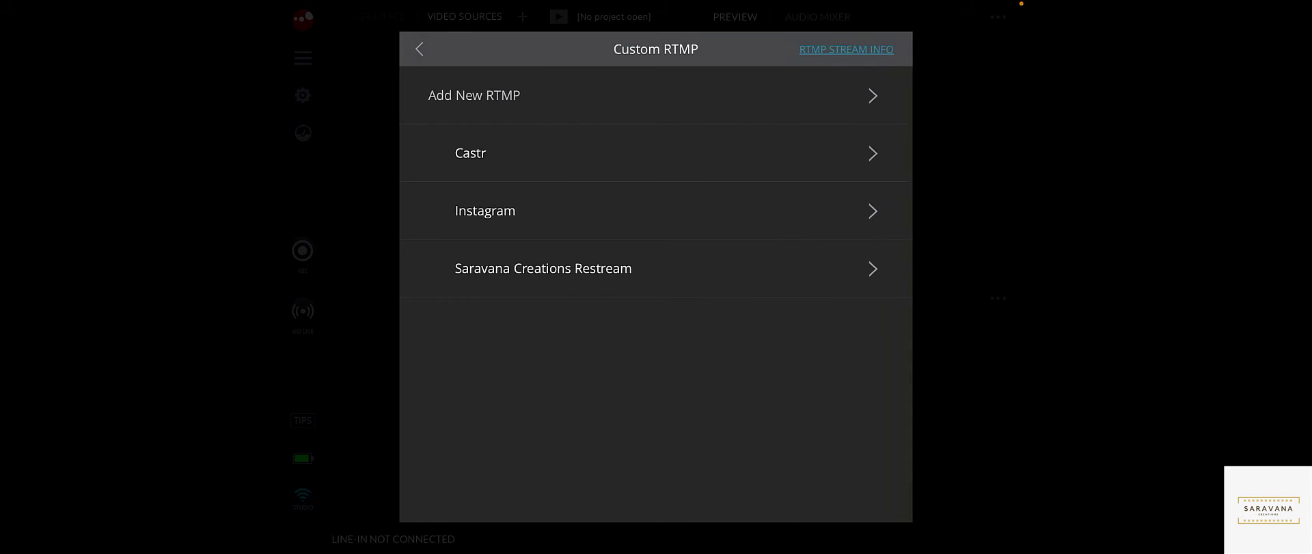
click(419, 48)
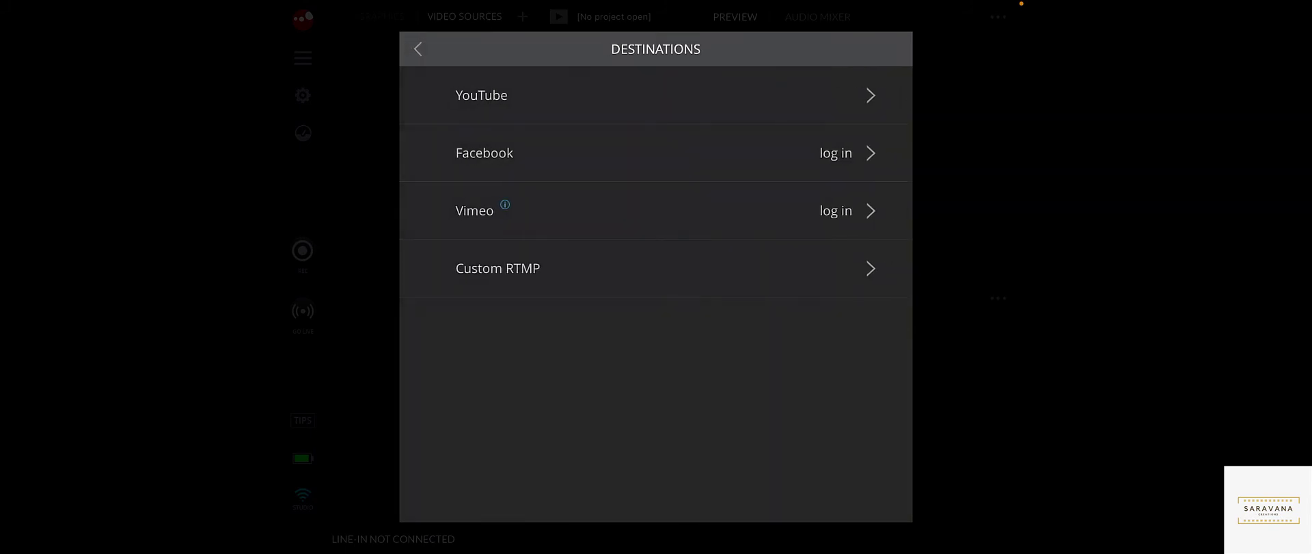
click(497, 268)
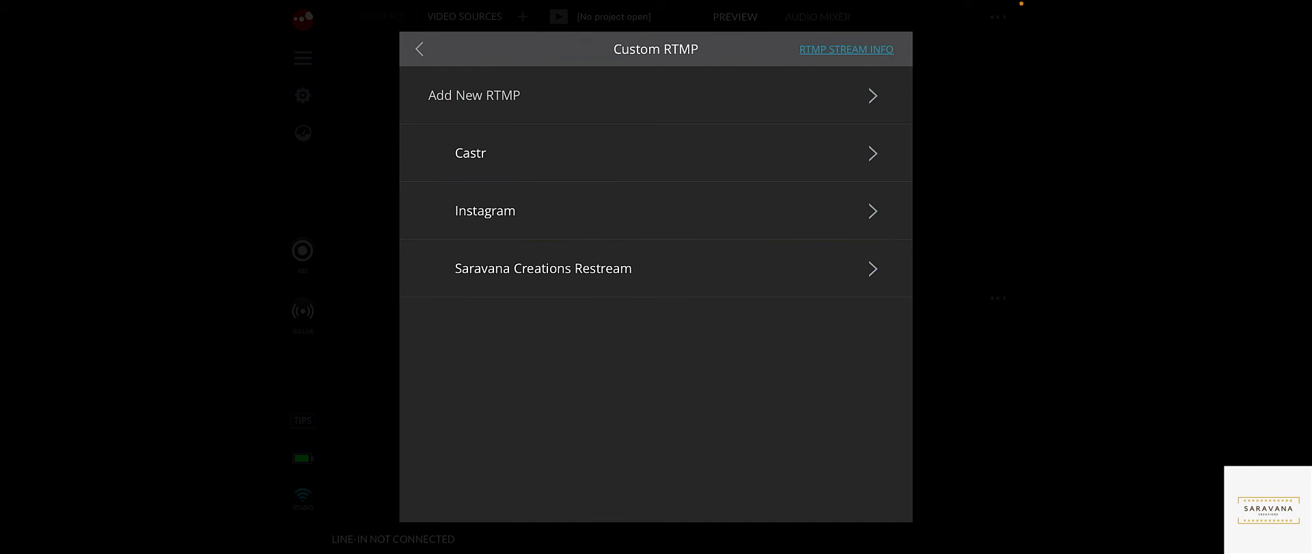
click(470, 153)
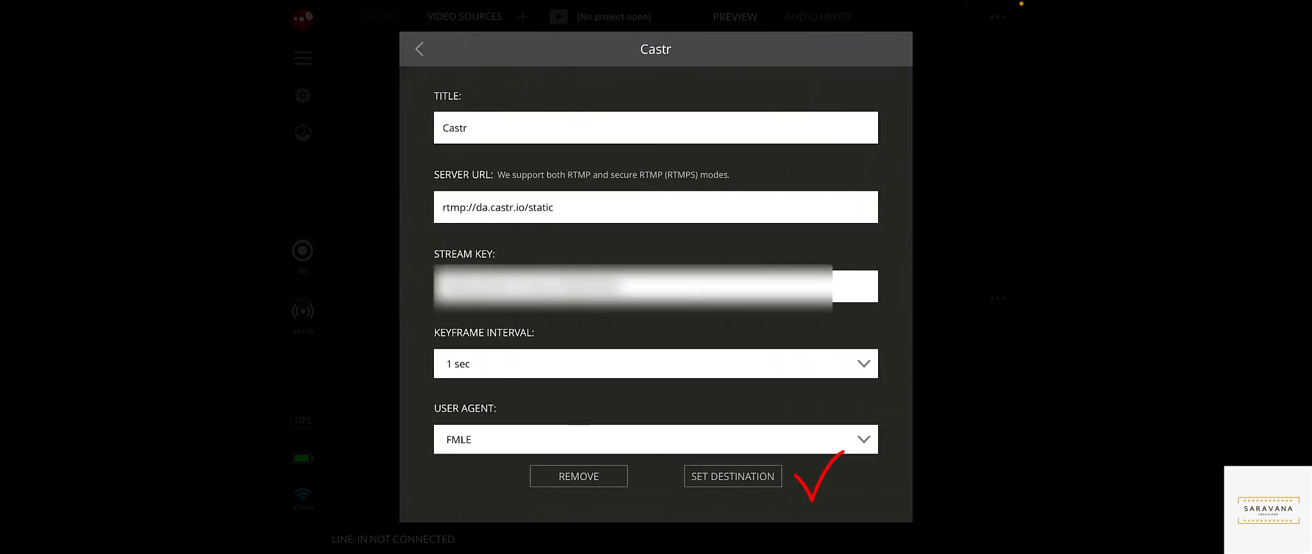
click(732, 476)
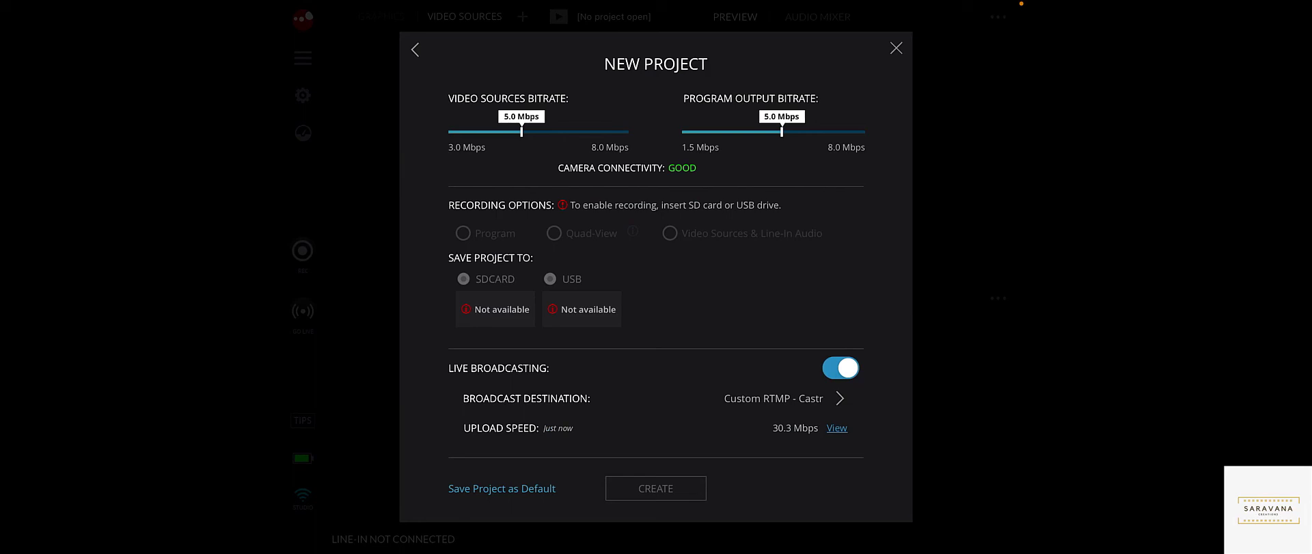
Confirm the chosen destination, then create the Ramp test project with the samsung SM-N986U camera in Preview.
click(840, 398)
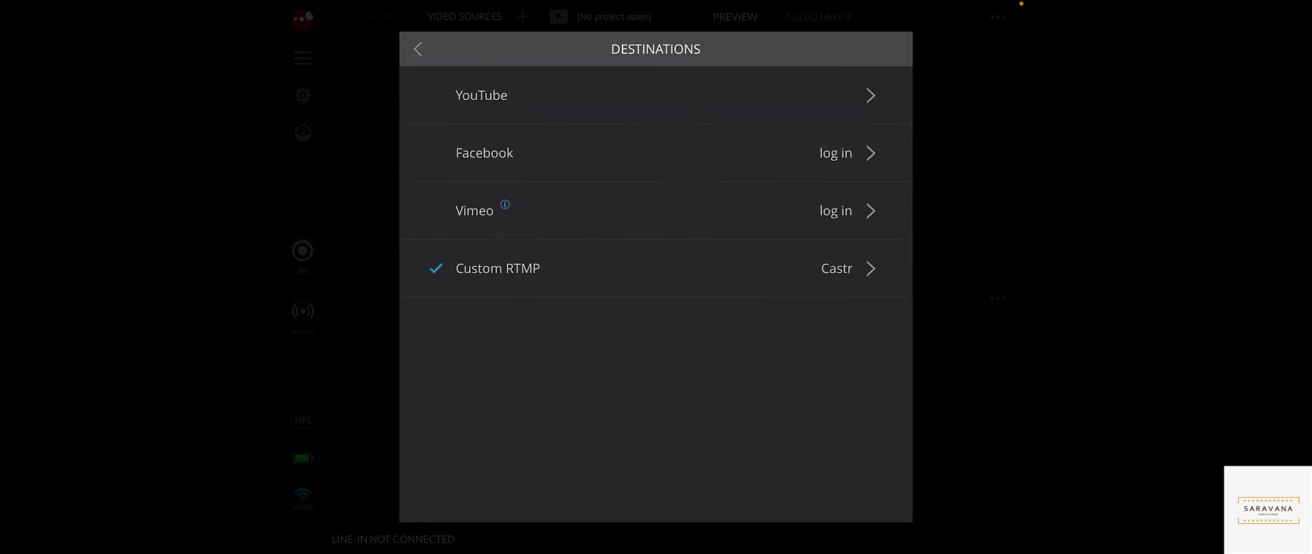
click(417, 48)
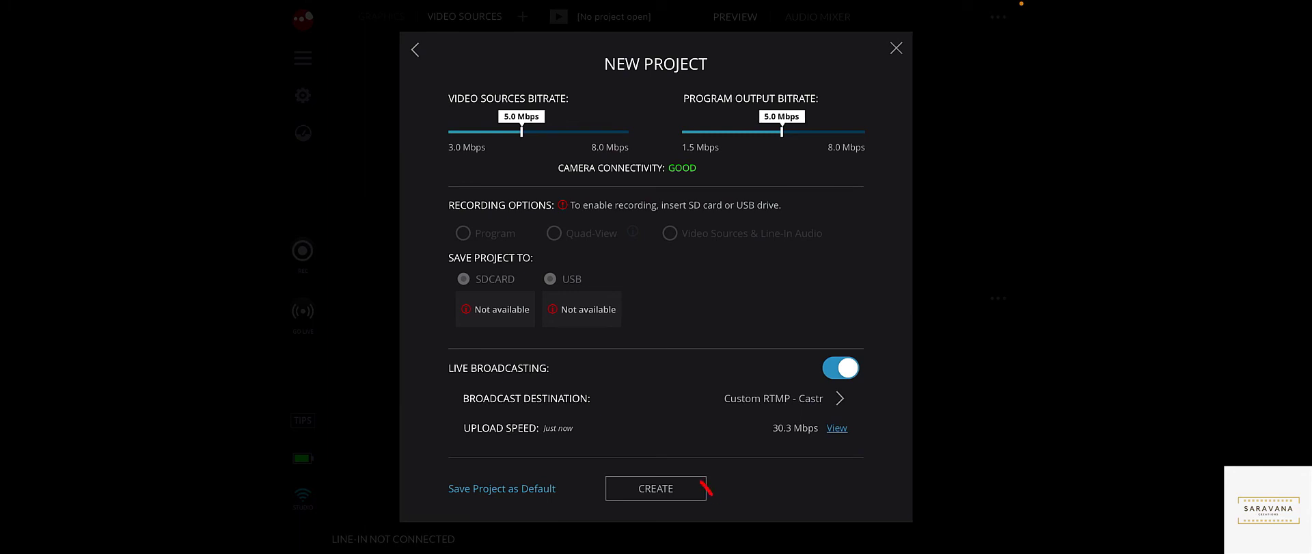
click(655, 488)
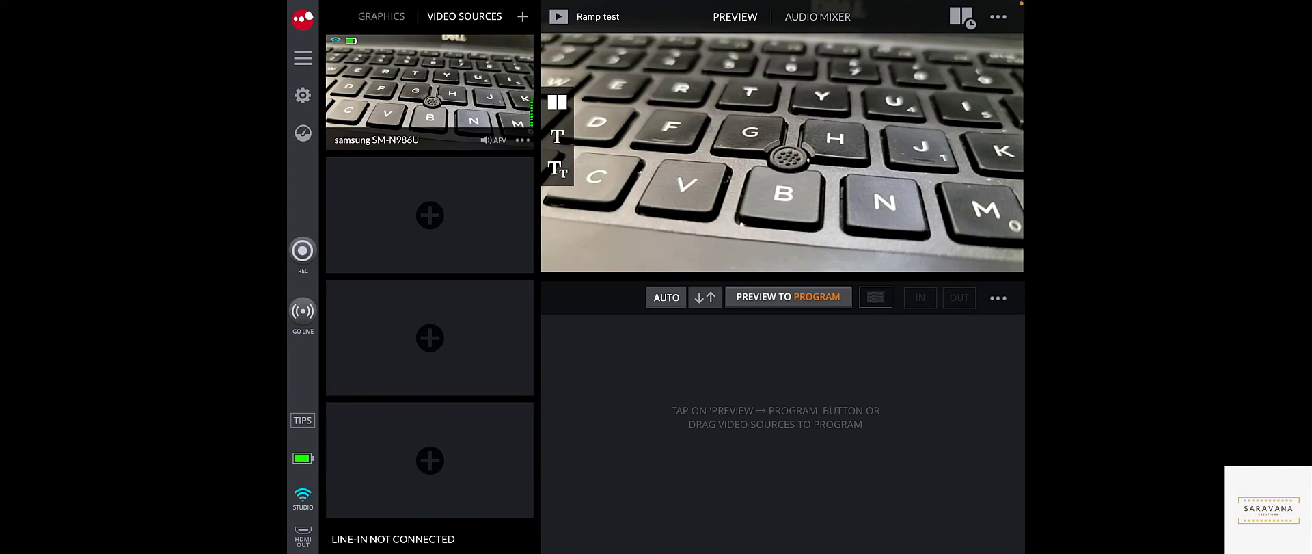
Send the camera feed from Preview to Program to start the RTMP broadcast to Castr.
click(788, 296)
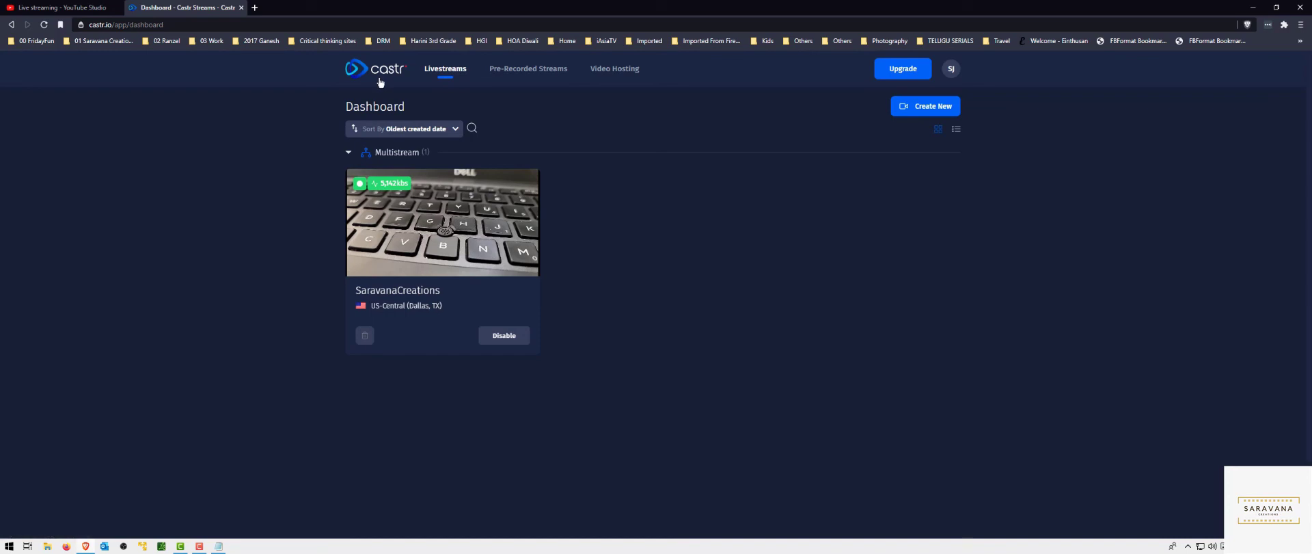
Open the Castr stream's page to confirm the RTMP Test relay is connected, then return to YouTube Studio.
click(382, 79)
click(440, 237)
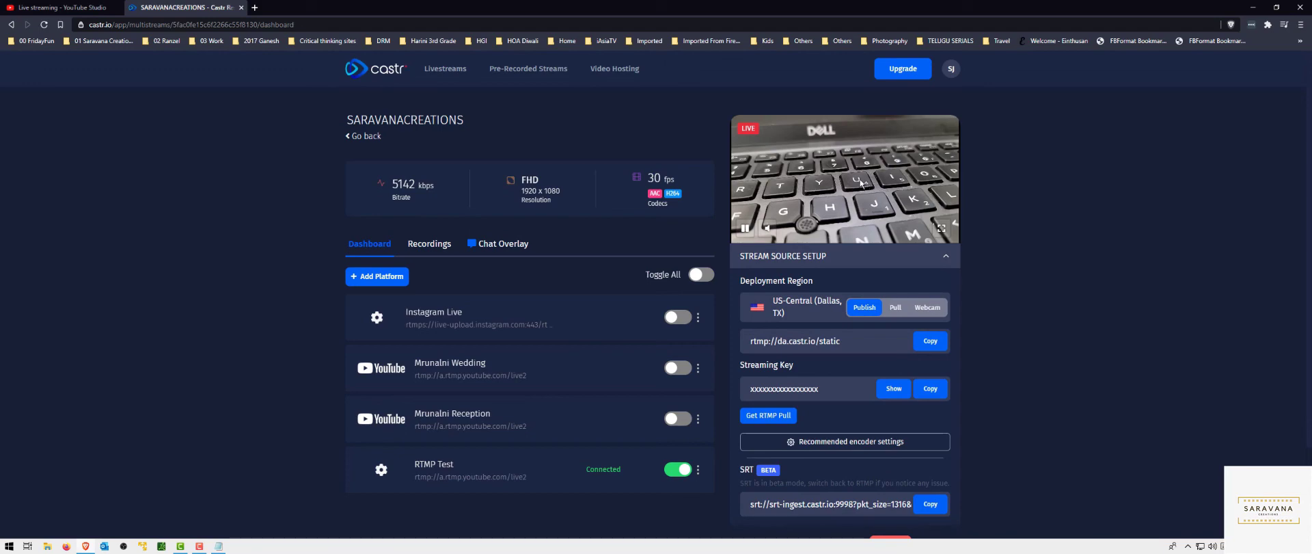
click(65, 9)
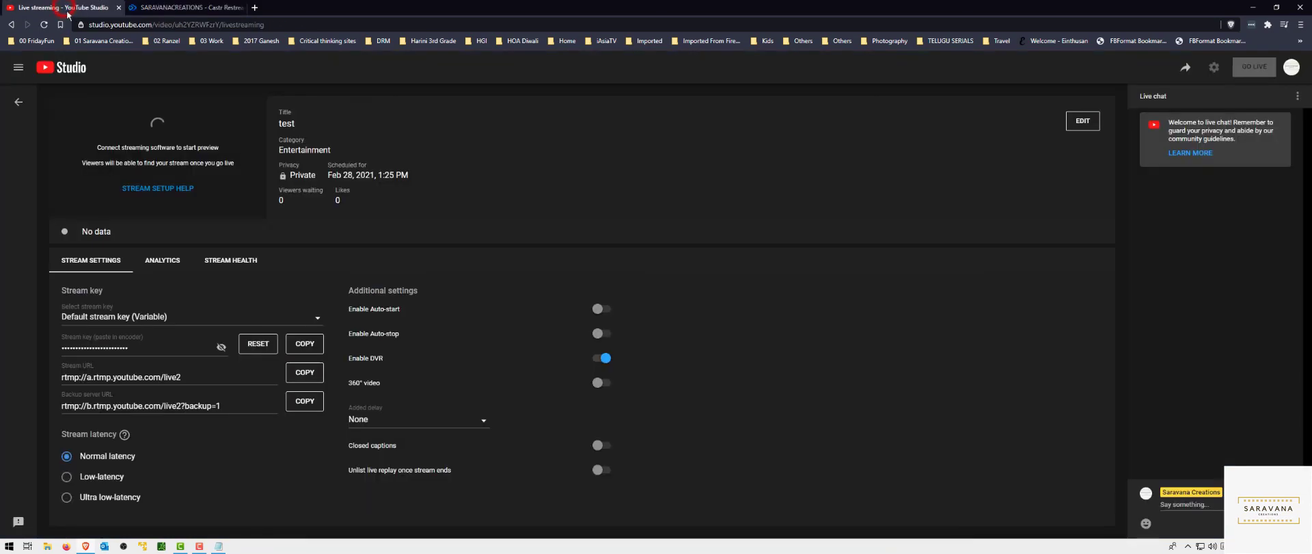
Open the live stream's control page from the Live now list to confirm an excellent connection.
click(18, 103)
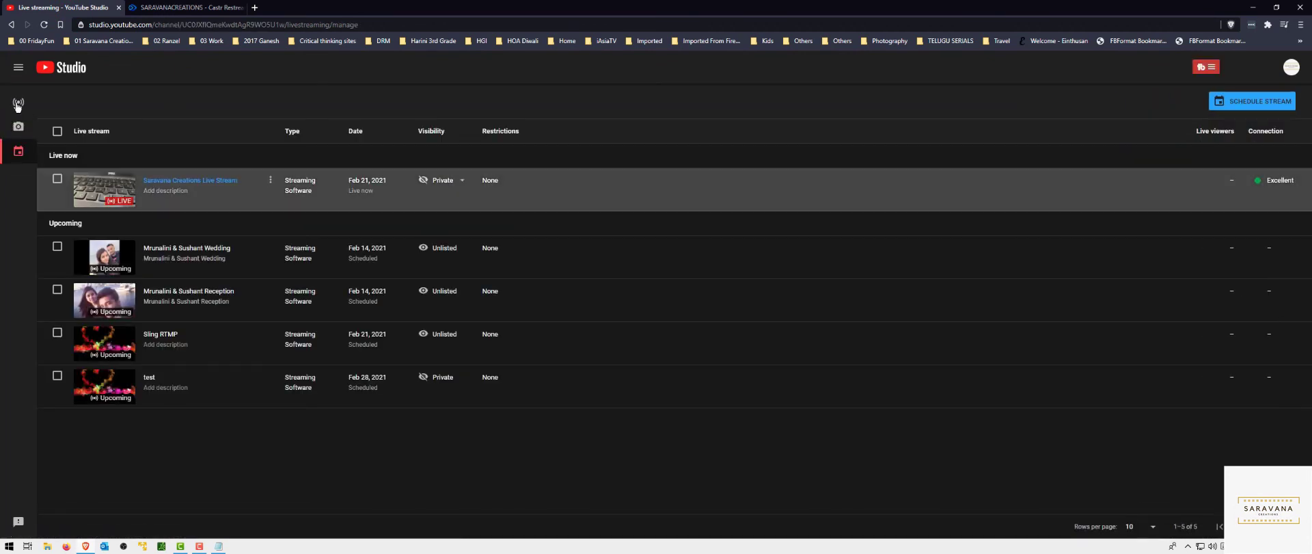
click(107, 192)
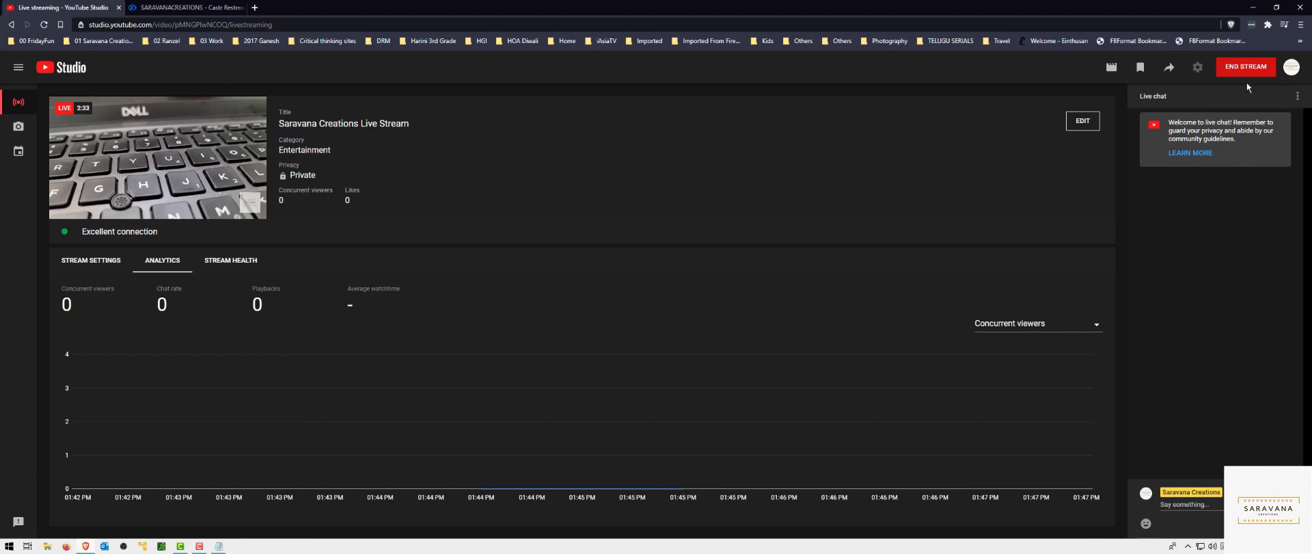
Switch off the RTMP Test relay in Castr so the stream preview shows Waiting for stream.
click(158, 8)
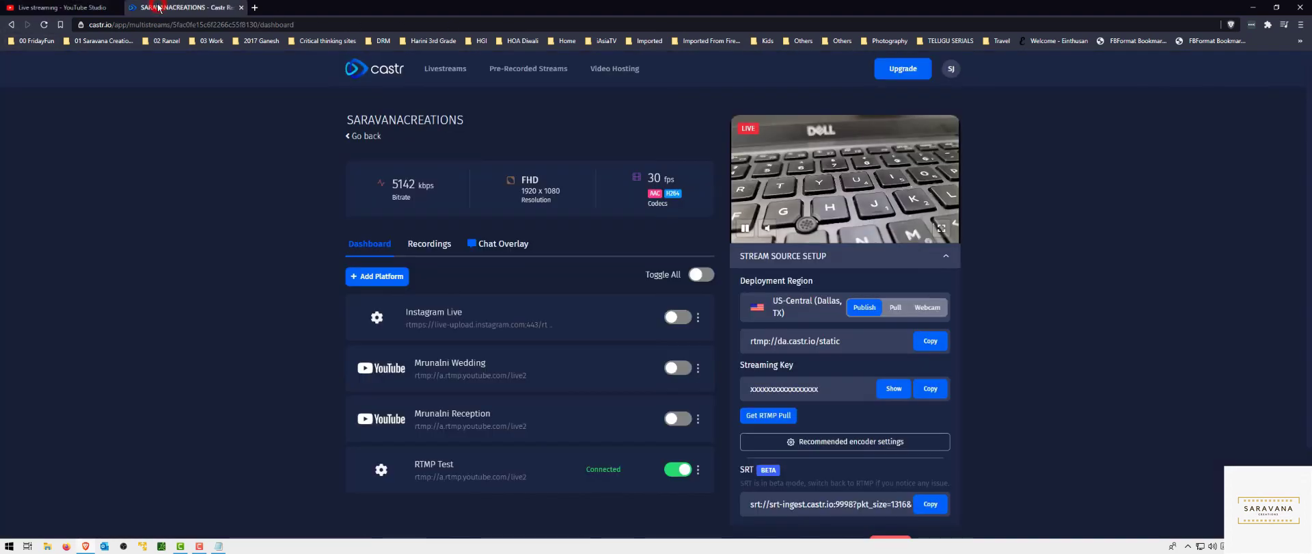
click(673, 471)
click(222, 204)
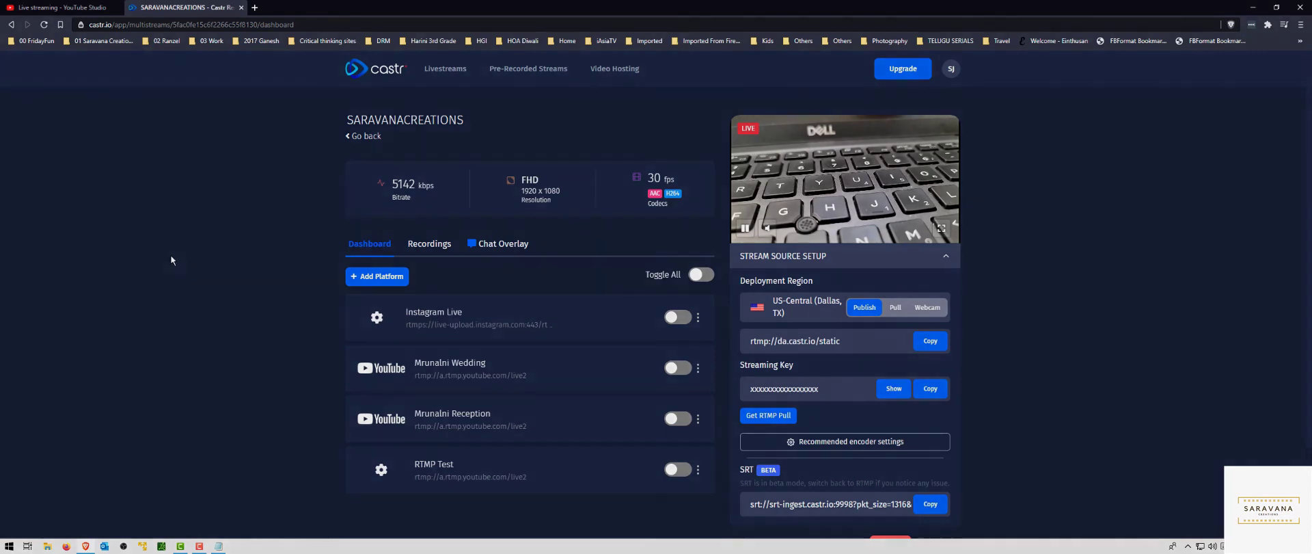
click(201, 545)
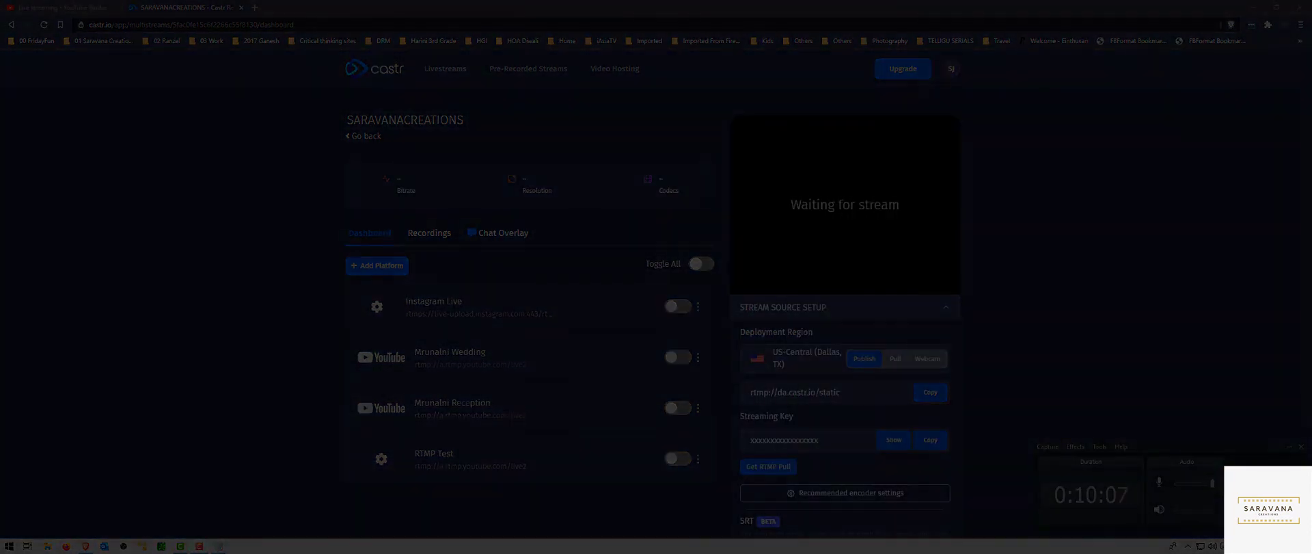